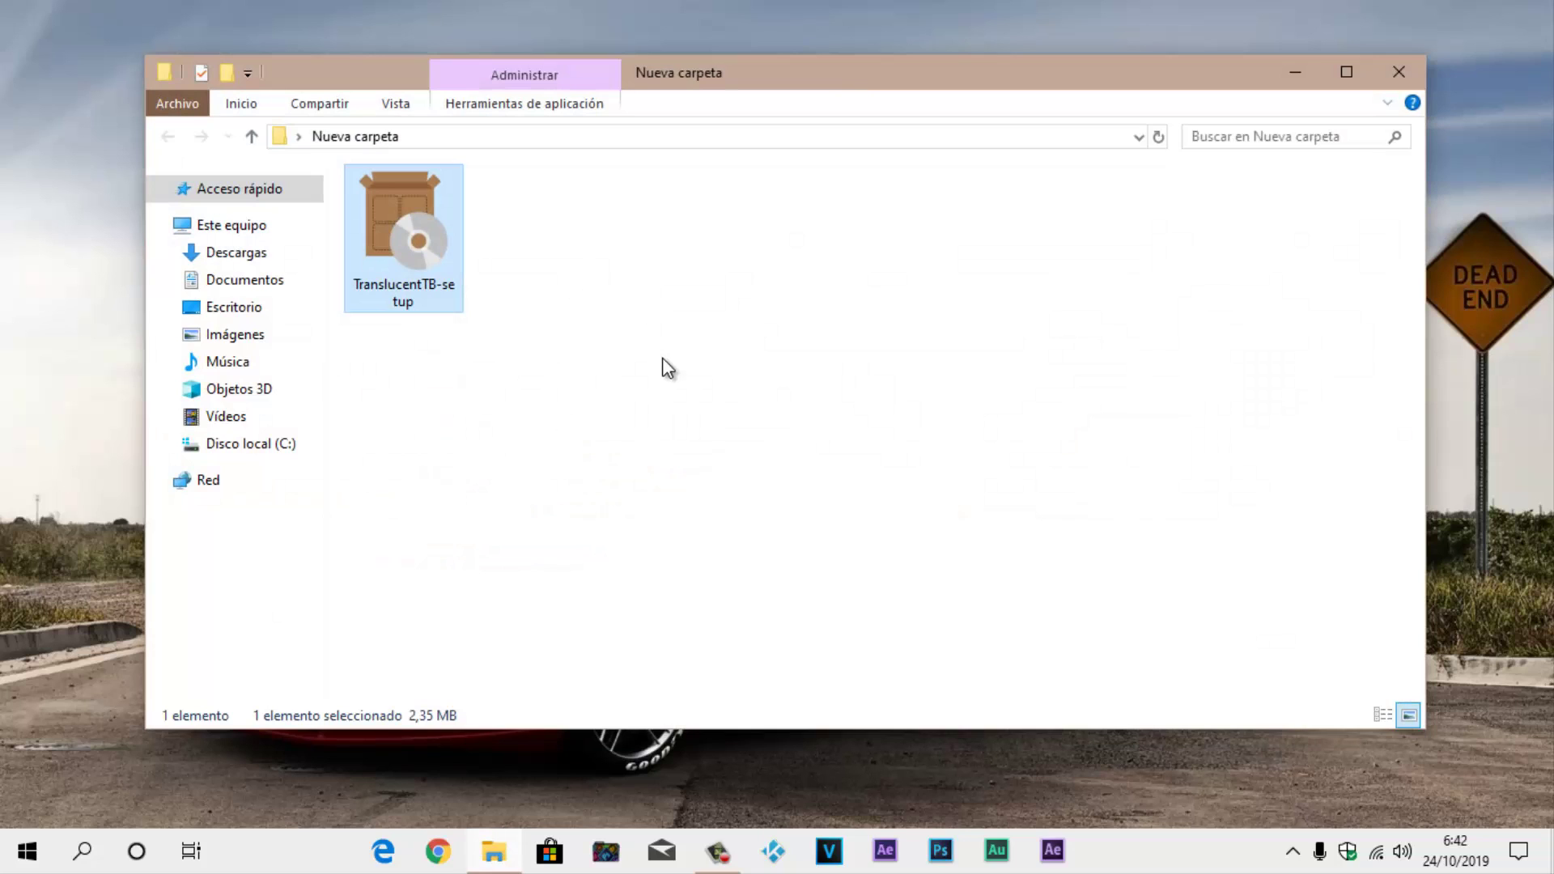
Launch the TranslucentTB-setup installer from the Nueva carpeta folder and minimize the folder window.
{"action": "right_click", "coordinate": [429, 241]}
{"action": "left_click", "coordinate": [630, 209]}
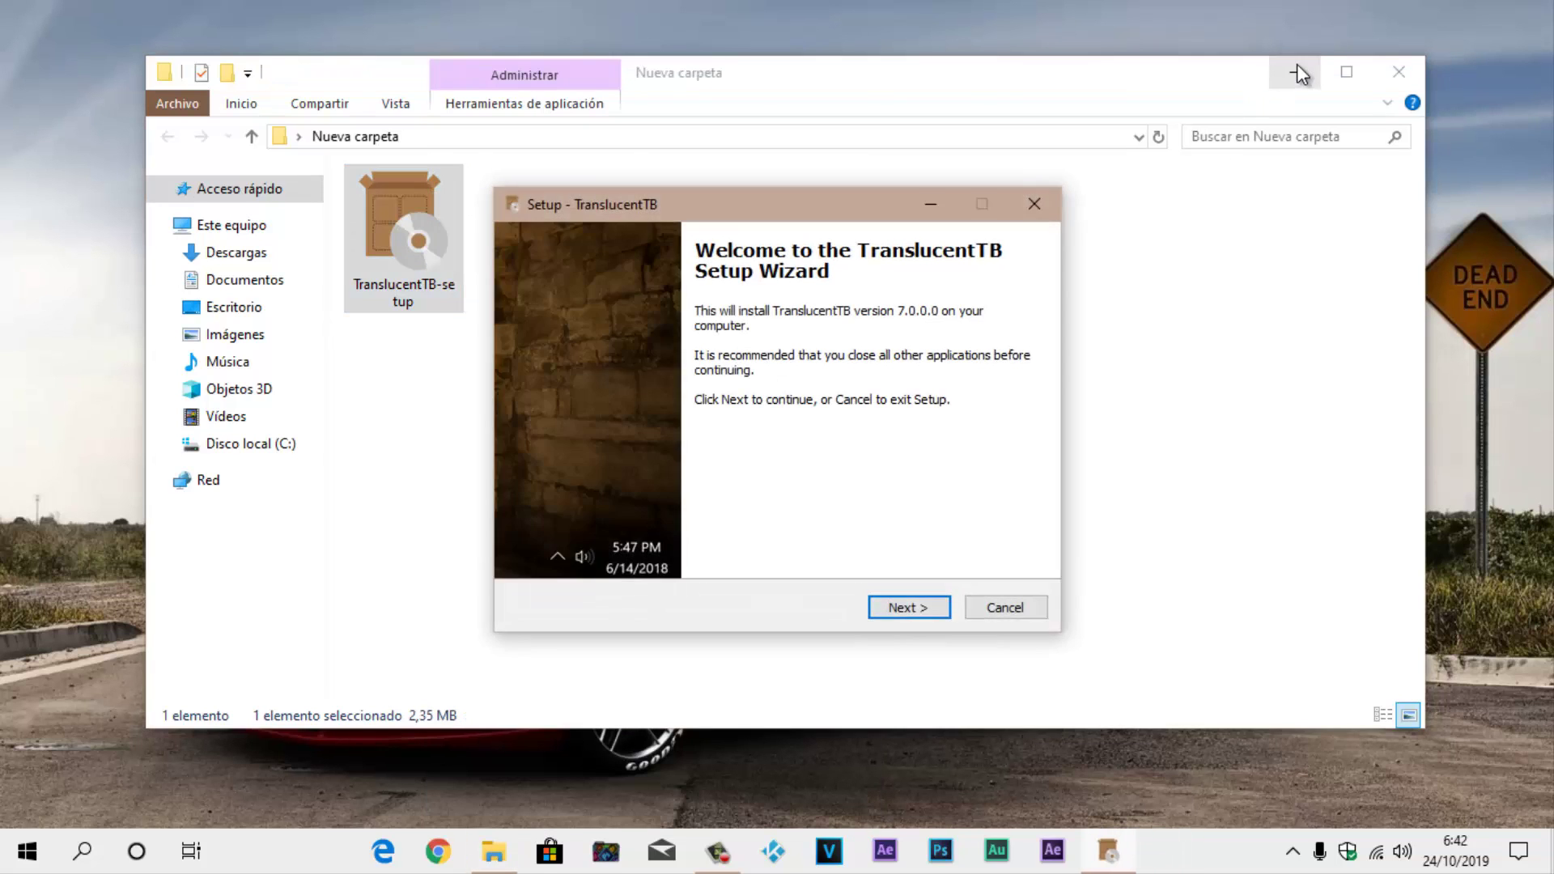
{"action": "left_click", "coordinate": [1296, 68]}
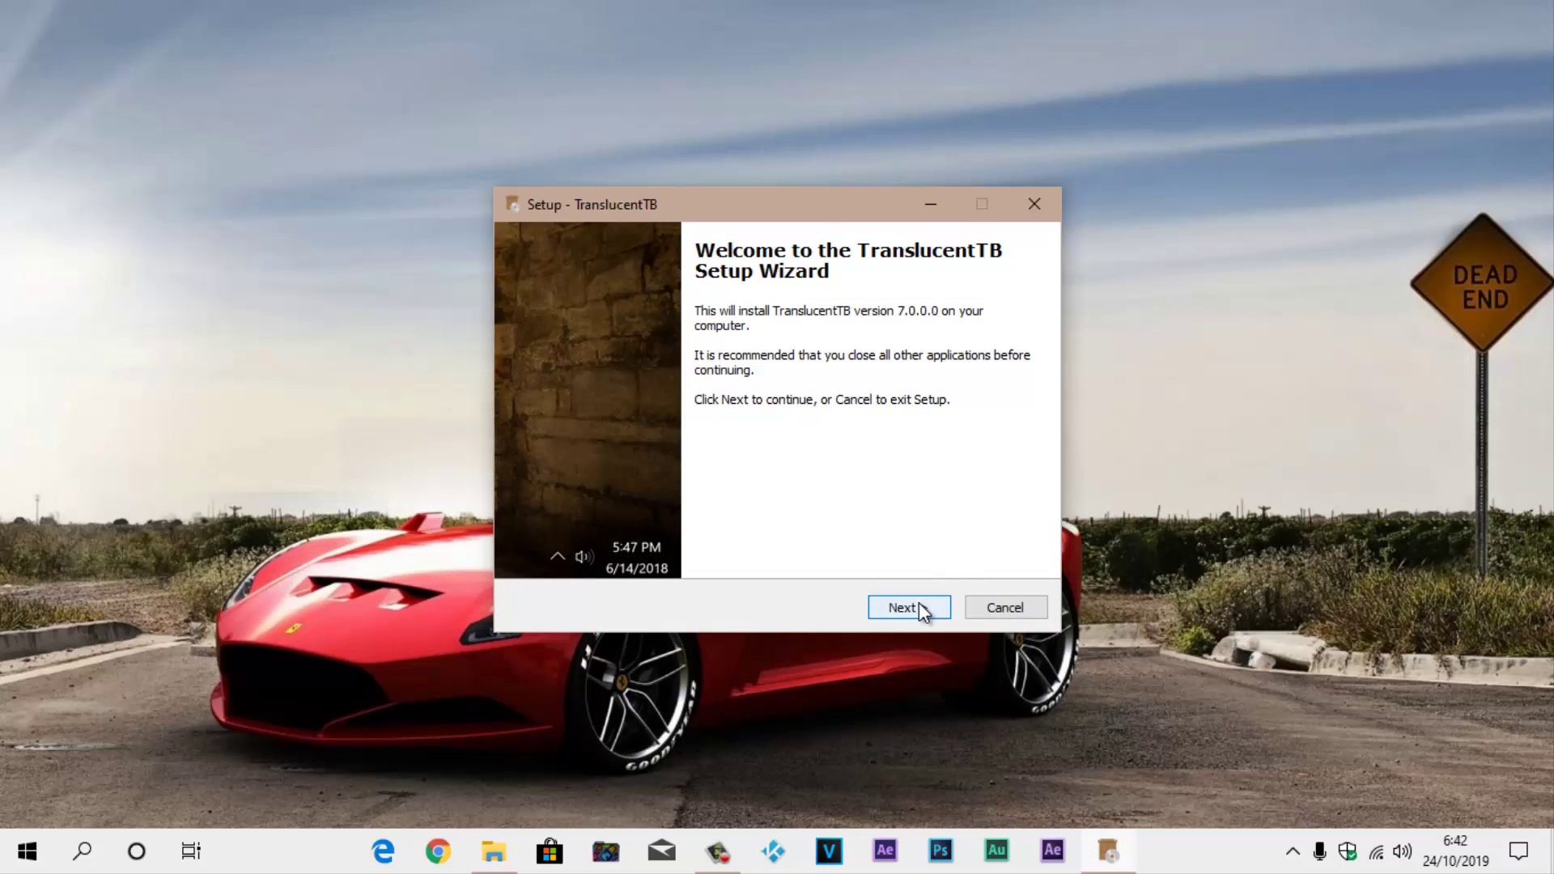
Accept the setup wizard's license agreement and keep C:\Program Files (x86)\TranslucentTB as the destination folder.
{"action": "left_click", "coordinate": [920, 607]}
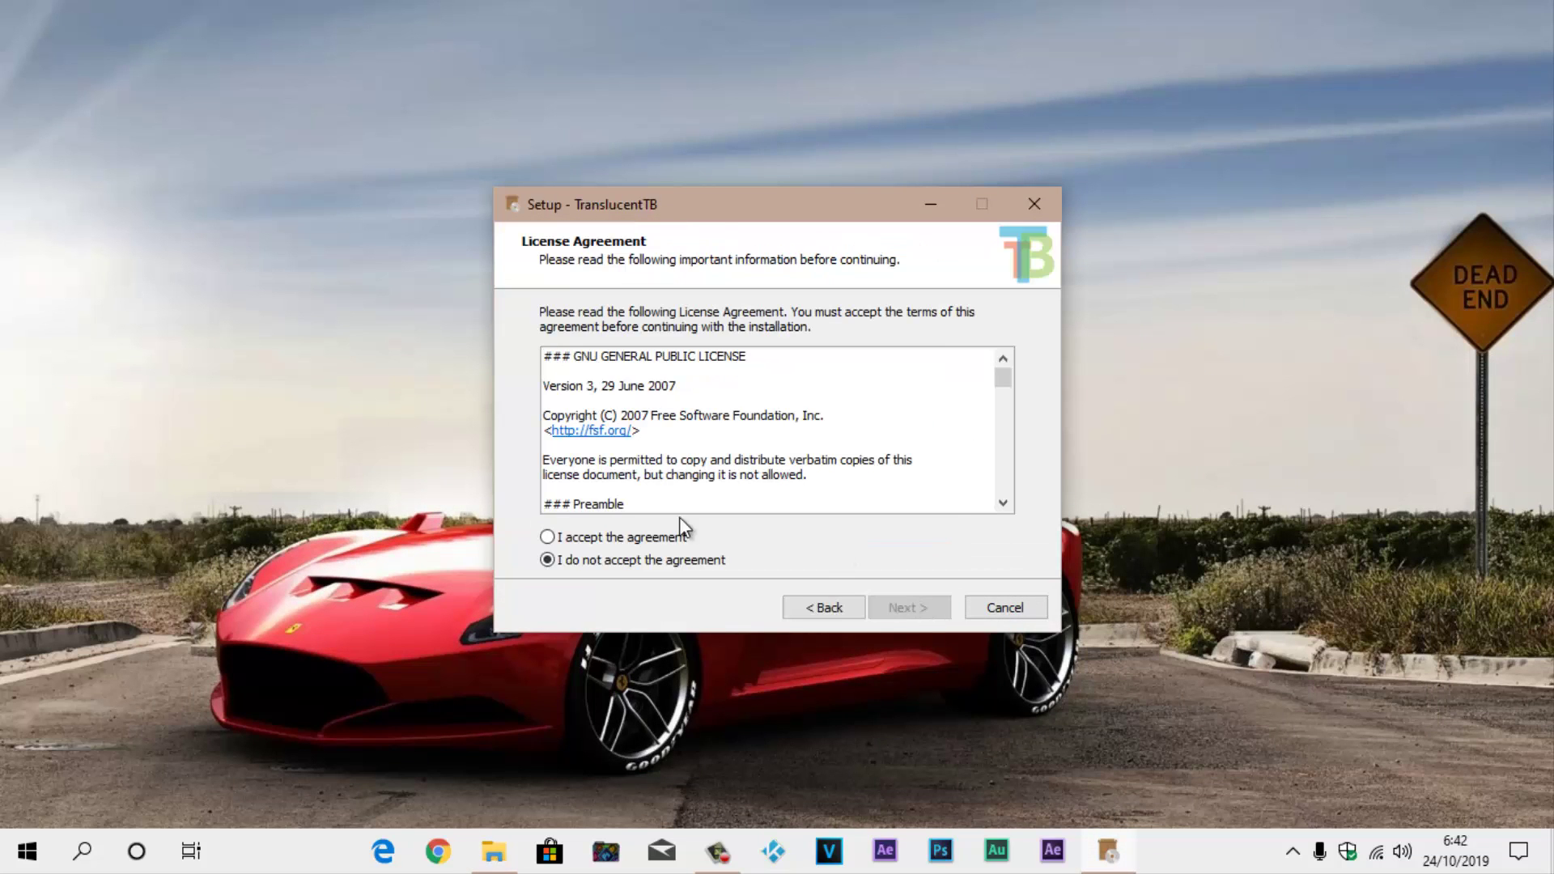
{"action": "left_click", "coordinate": [631, 538]}
{"action": "left_click", "coordinate": [919, 608]}
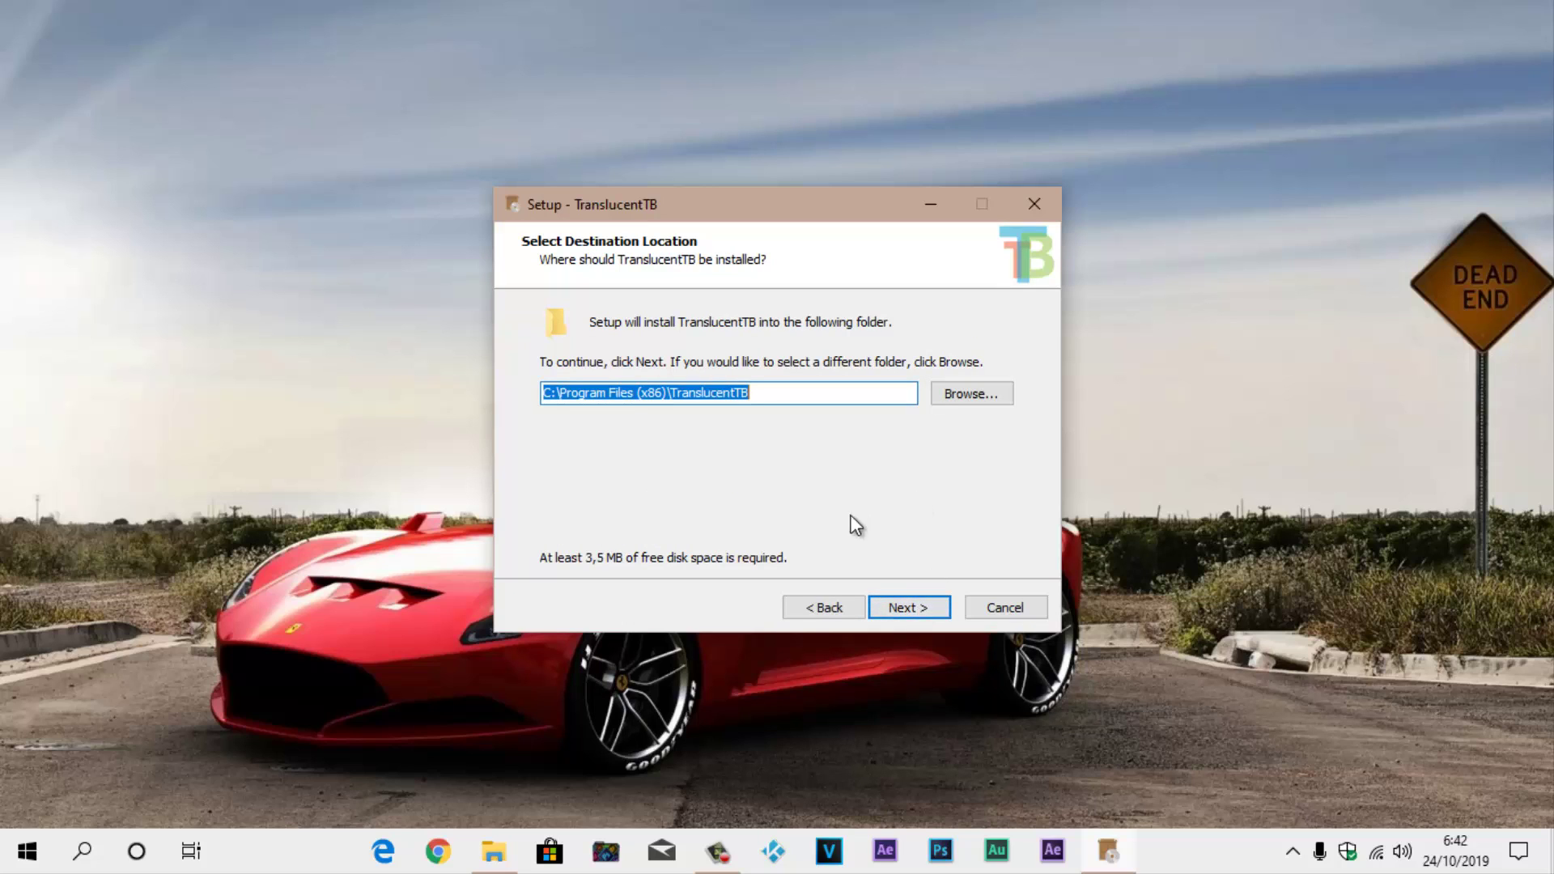
{"action": "left_click_drag", "start_coordinate": [754, 388], "coordinate": [478, 370]}
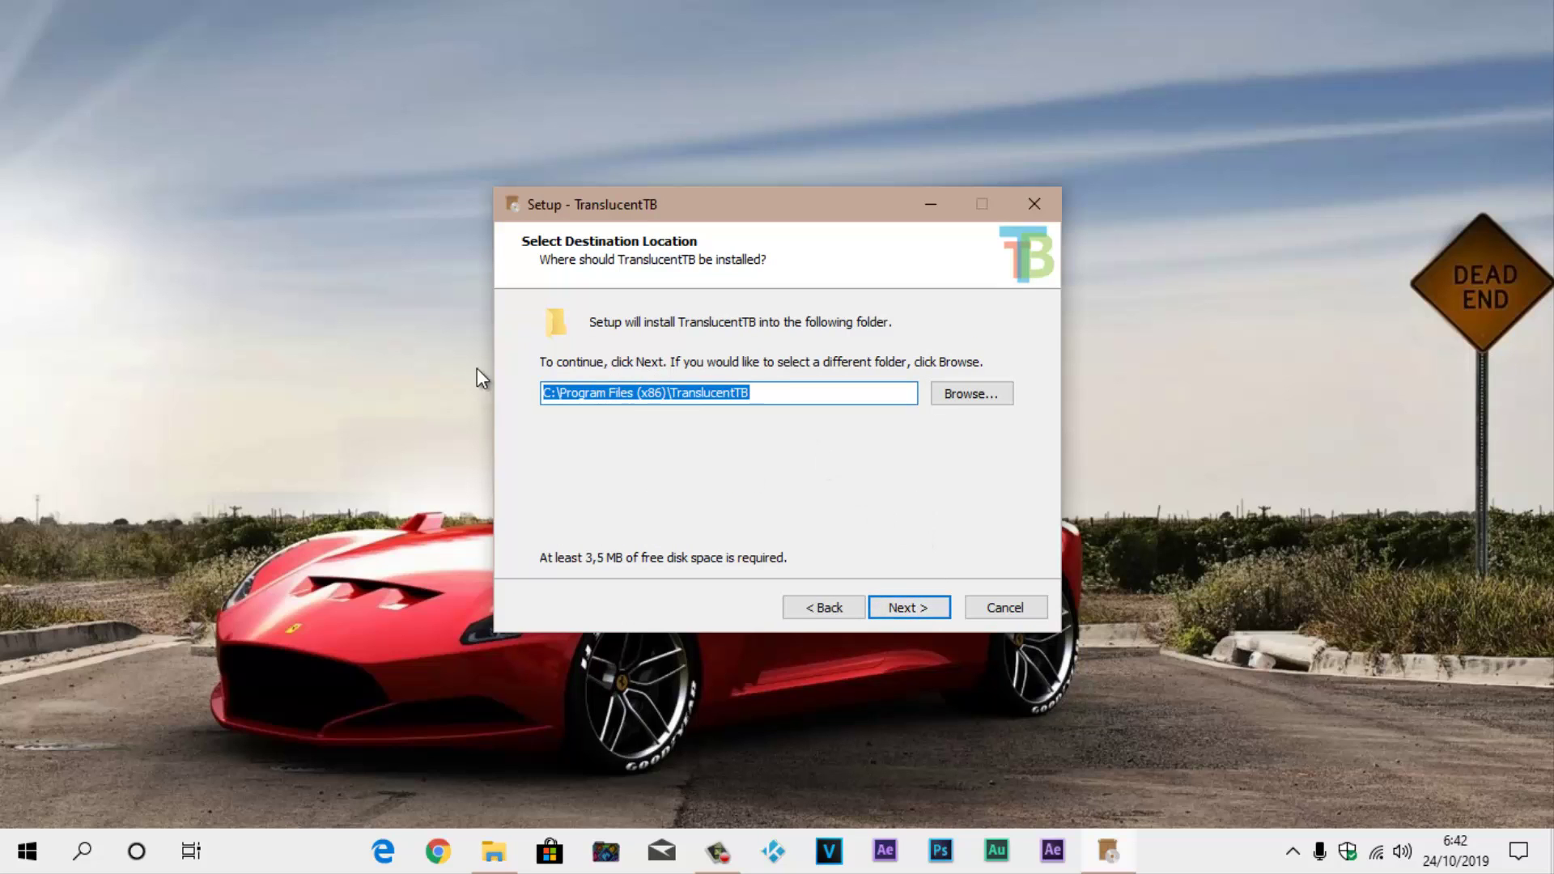
{"action": "left_click", "coordinate": [921, 608]}
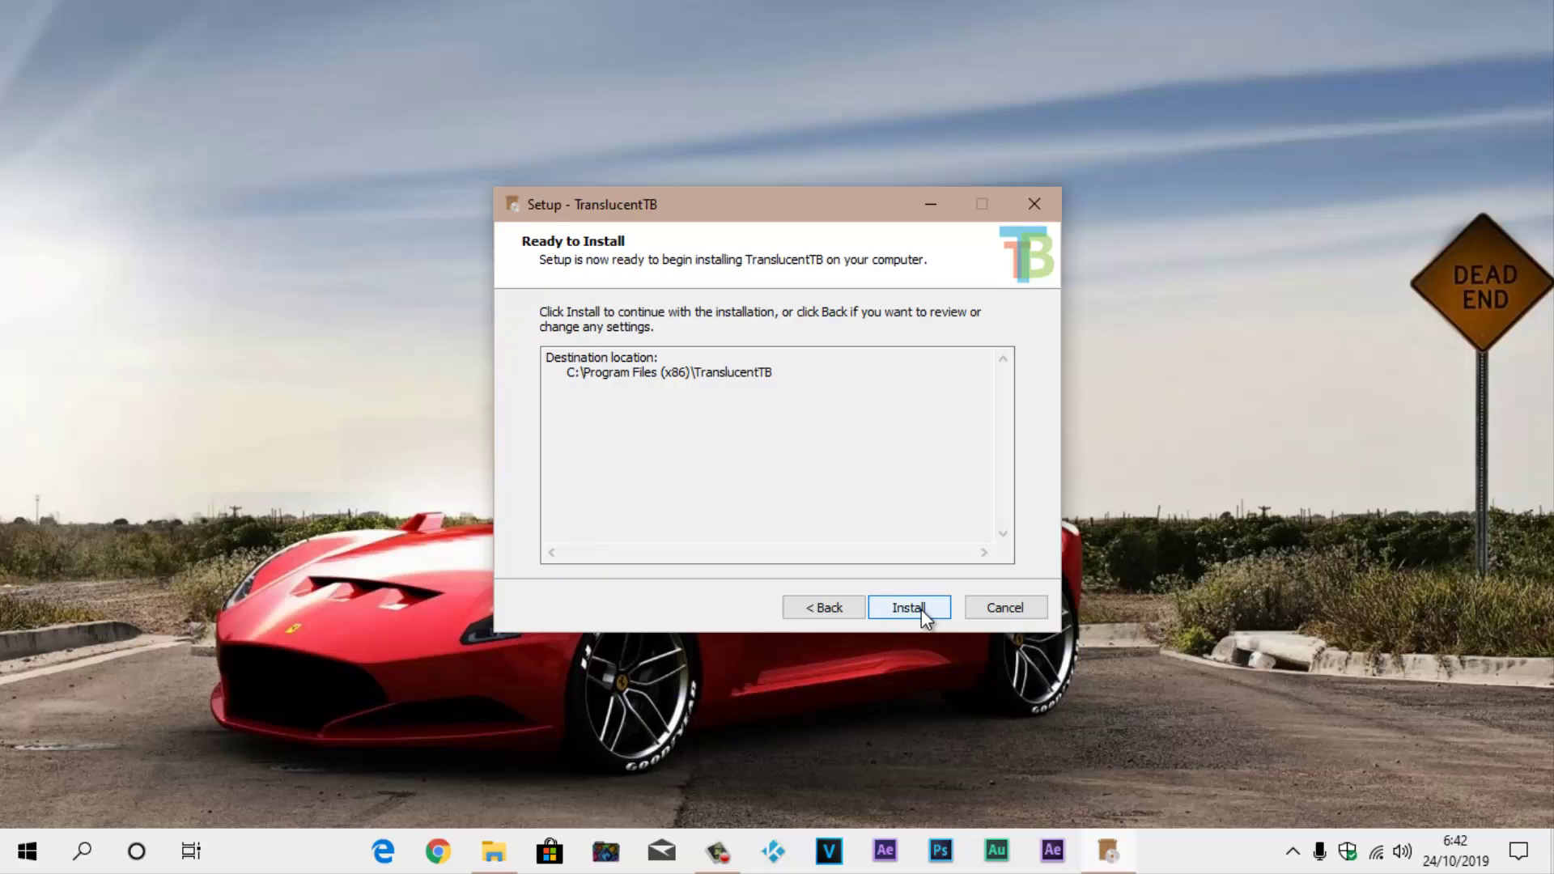
Install and launch TranslucentTB, agreeing to its GPLv3 license.
{"action": "left_click", "coordinate": [921, 610]}
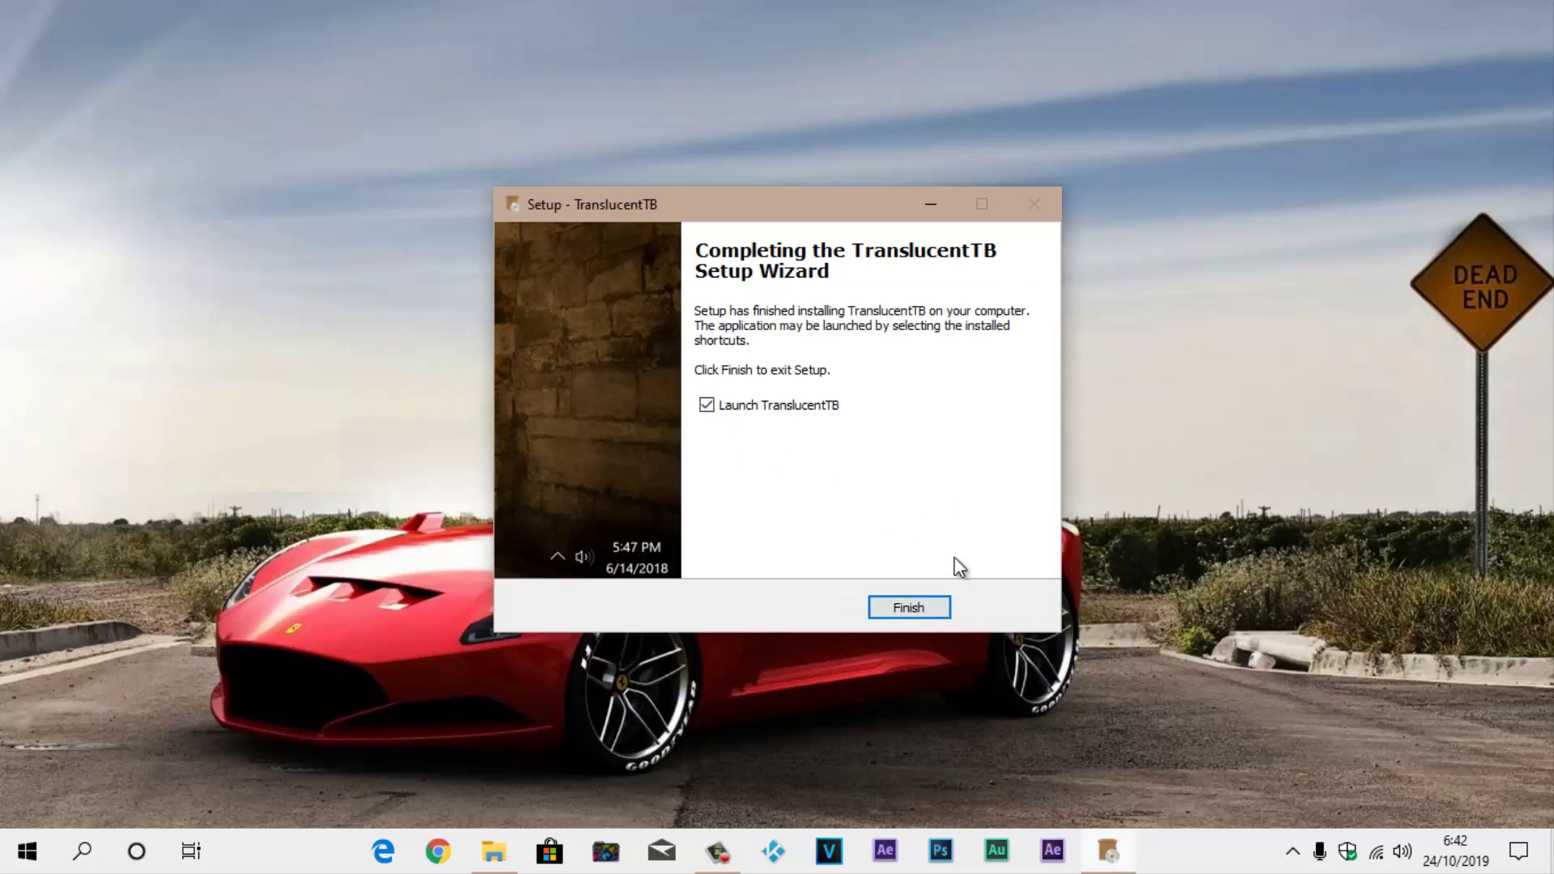
{"action": "left_click", "coordinate": [925, 605]}
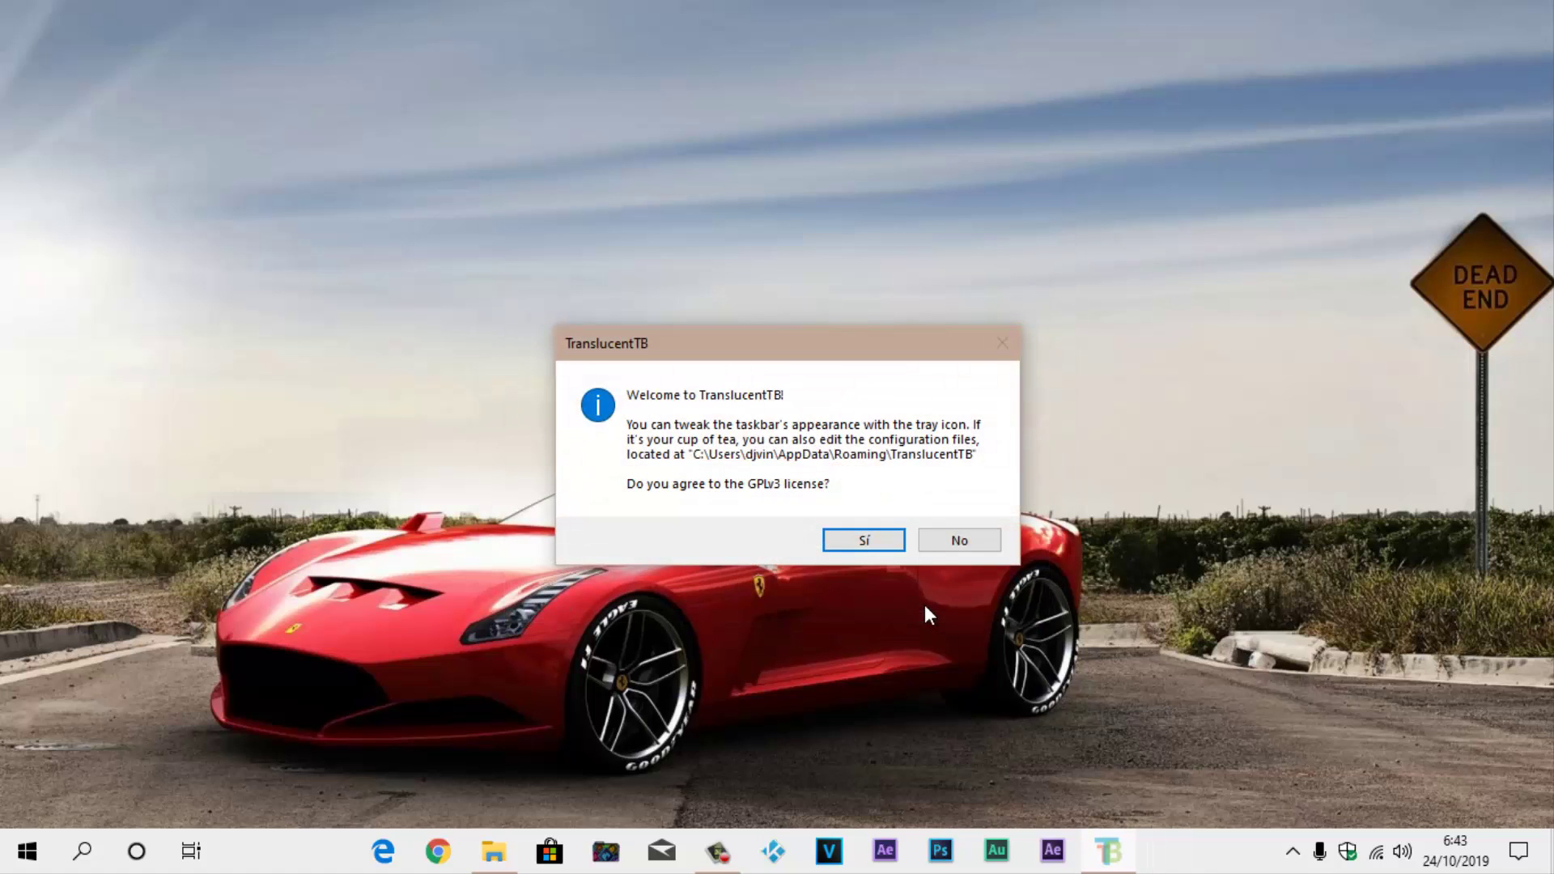
{"action": "left_click", "coordinate": [868, 541]}
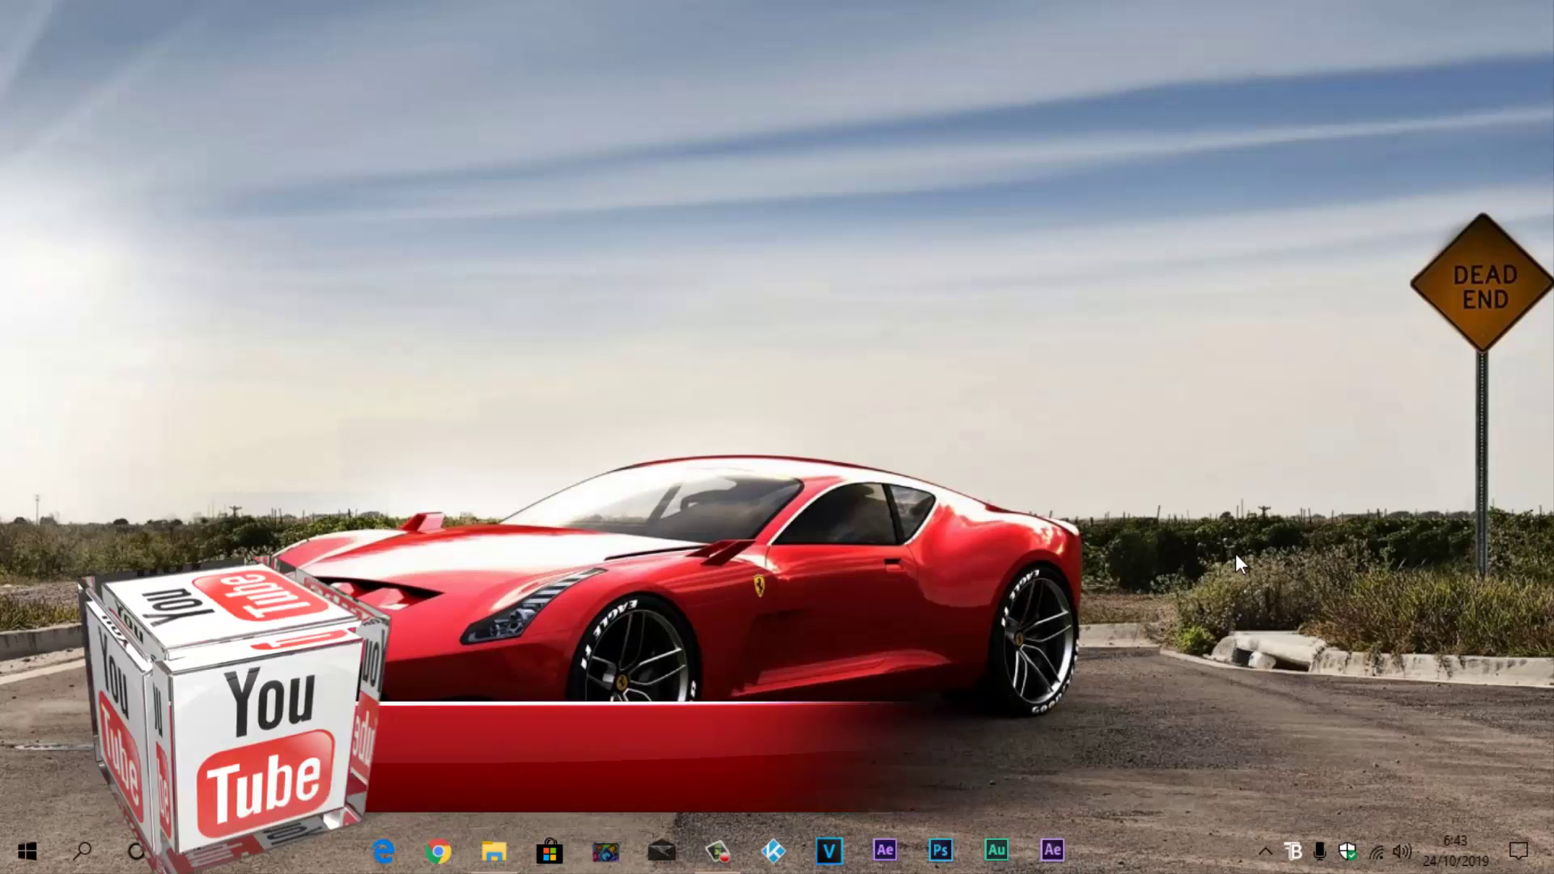
Enable TranslucentTB's Open at boot option.
{"action": "right_click", "coordinate": [1296, 856]}
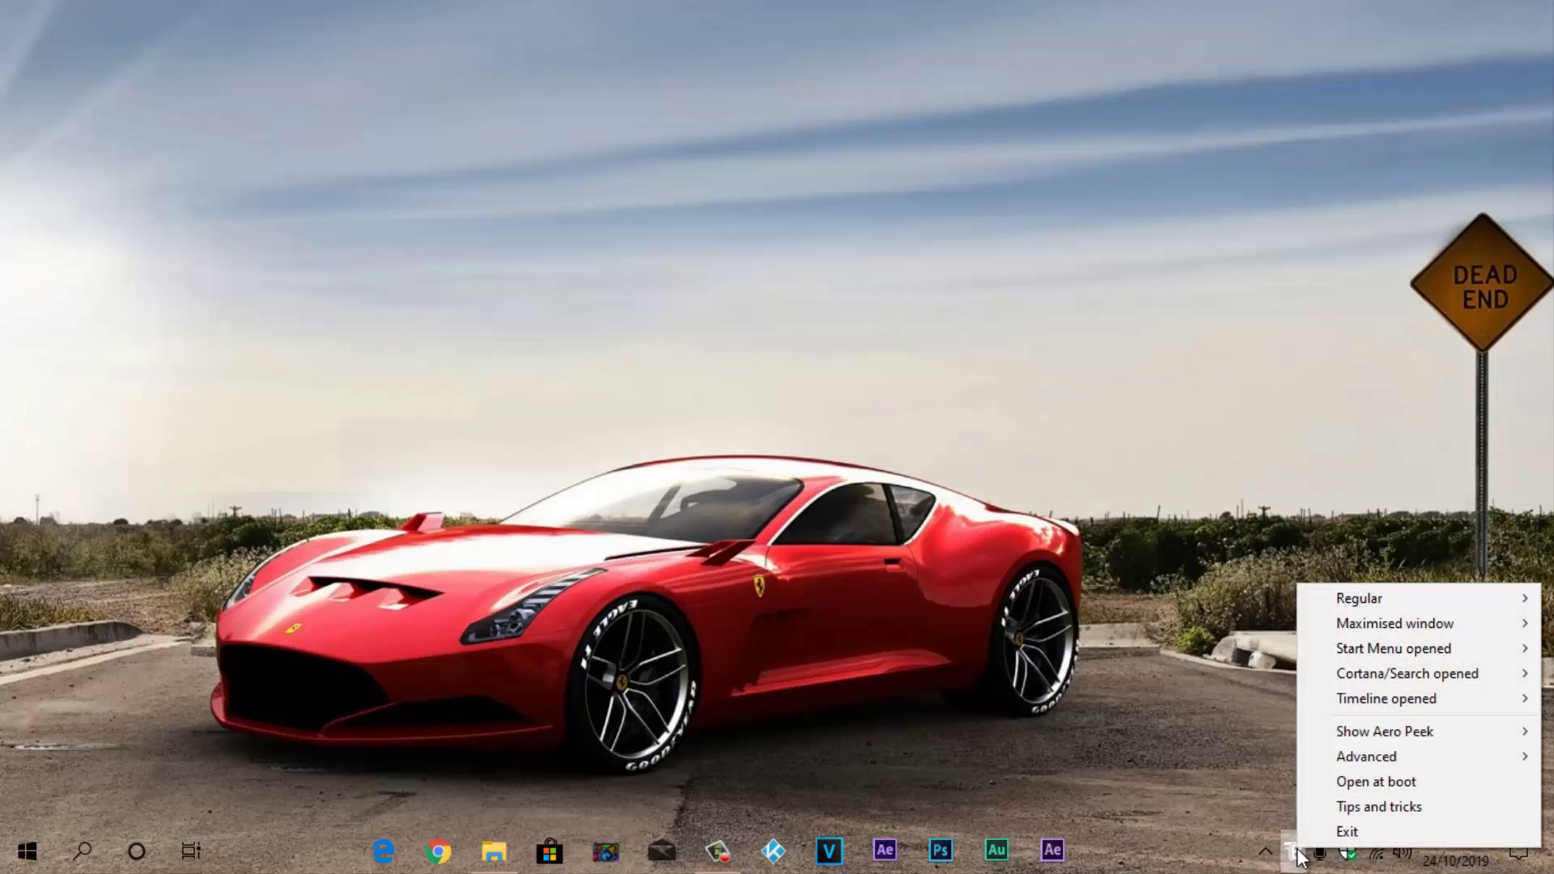
{"action": "left_click", "coordinate": [1388, 781]}
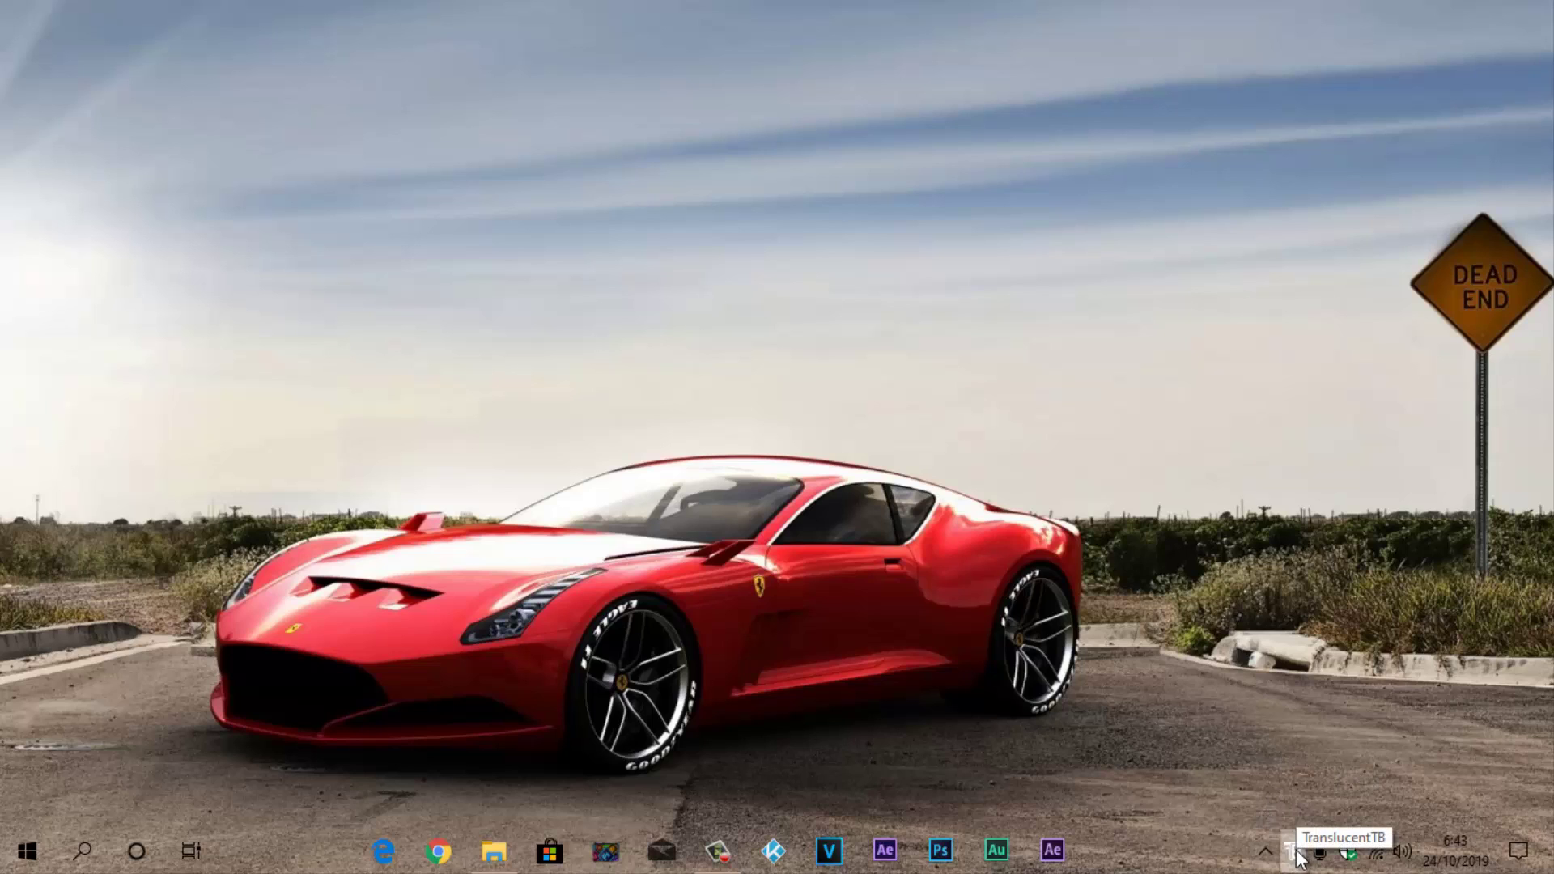
Set TranslucentTB's Regular taskbar appearance to Normal.
{"action": "right_click", "coordinate": [1296, 850]}
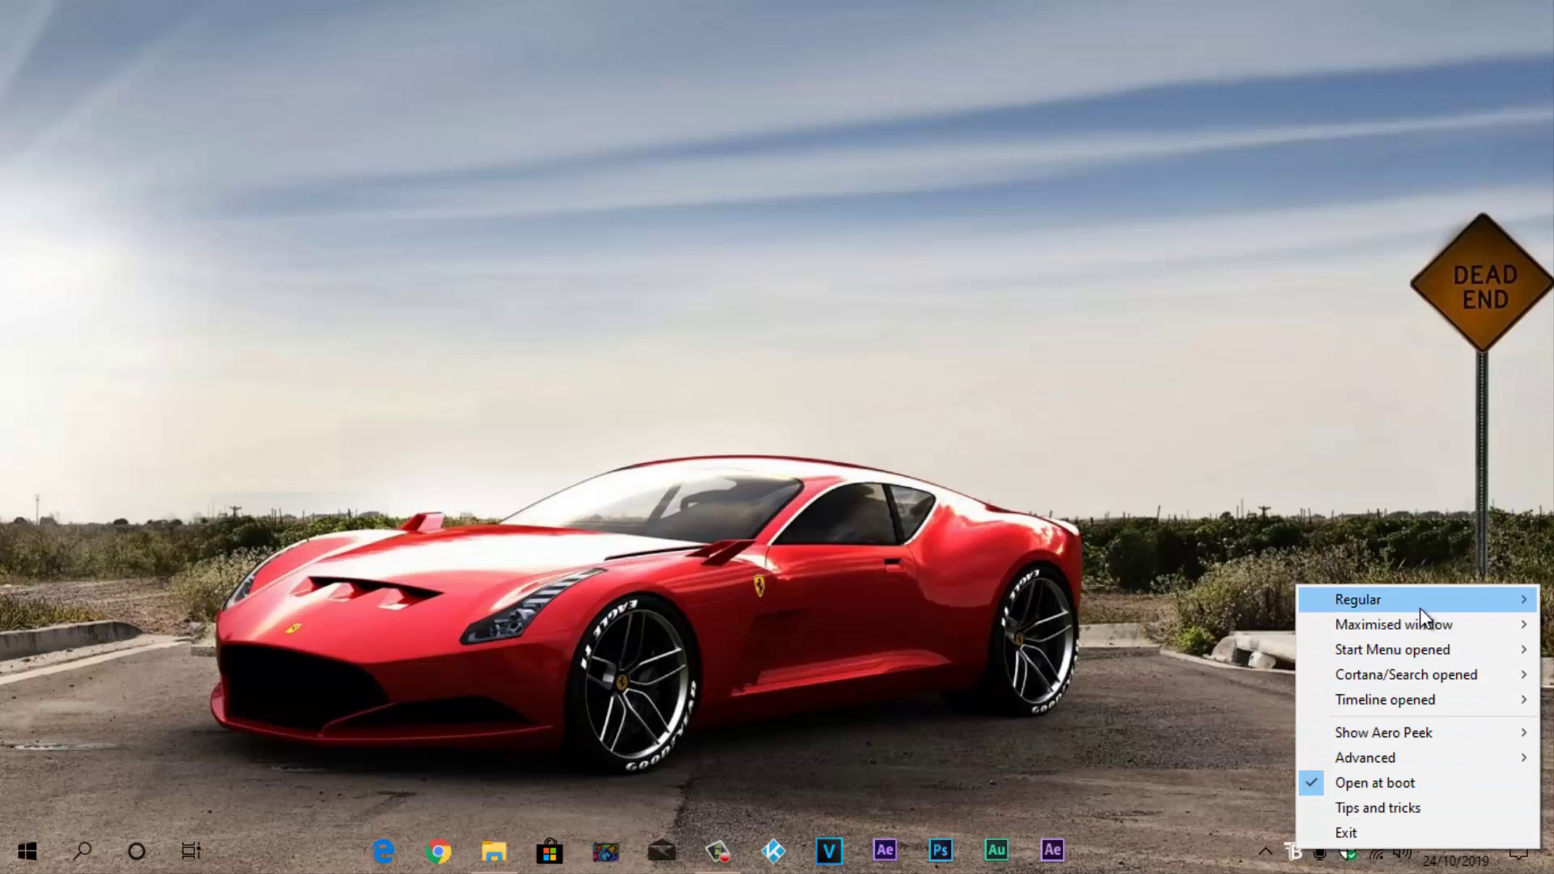
{"action": "mouse_move", "coordinate": [1396, 599]}
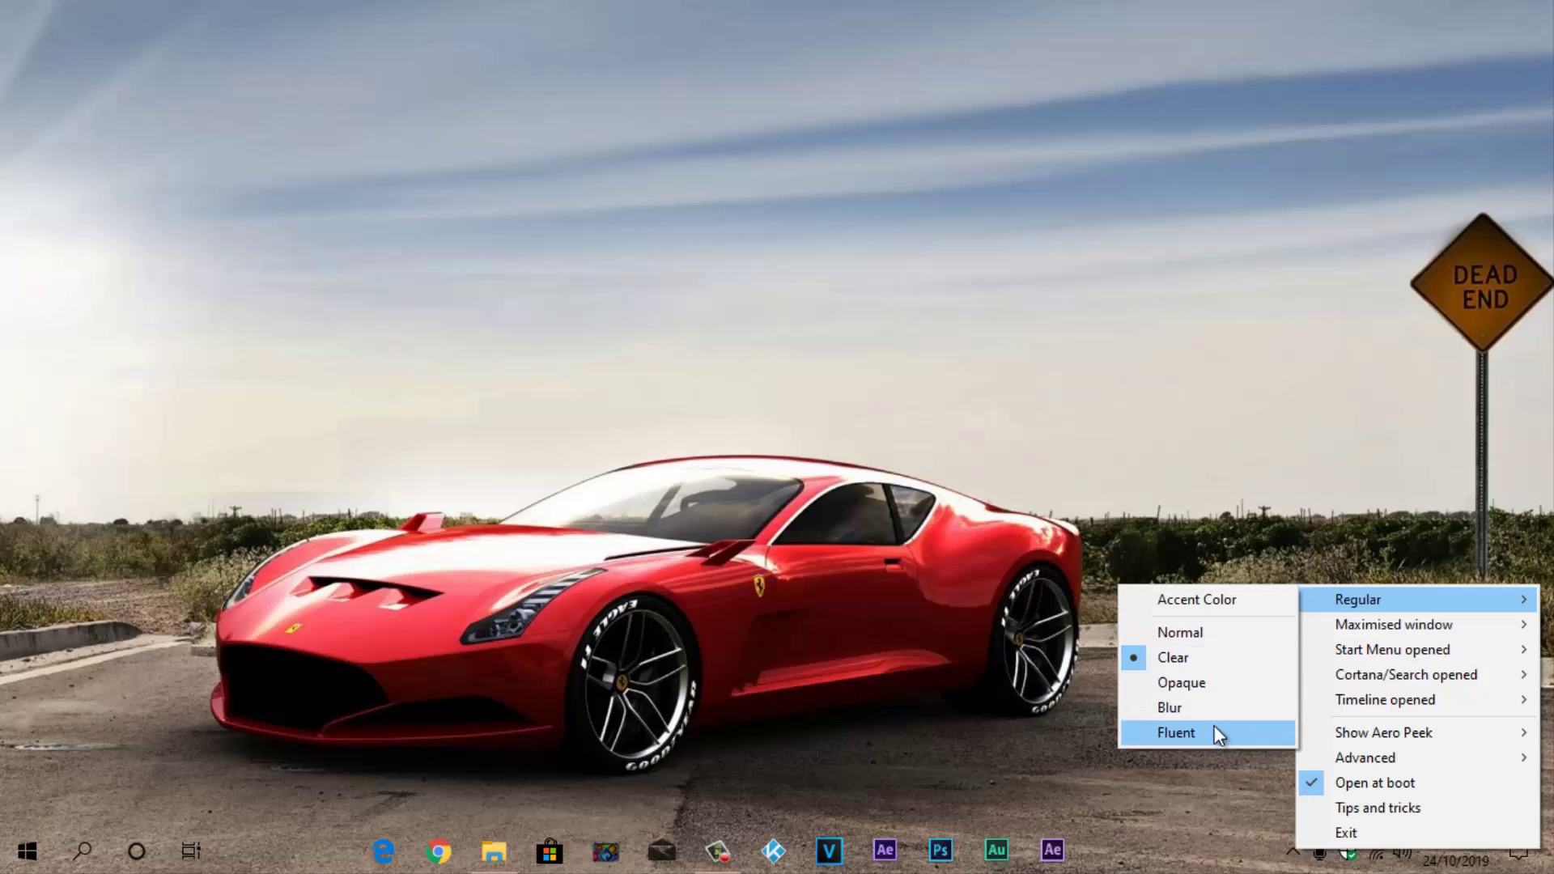
{"action": "left_click", "coordinate": [1197, 633]}
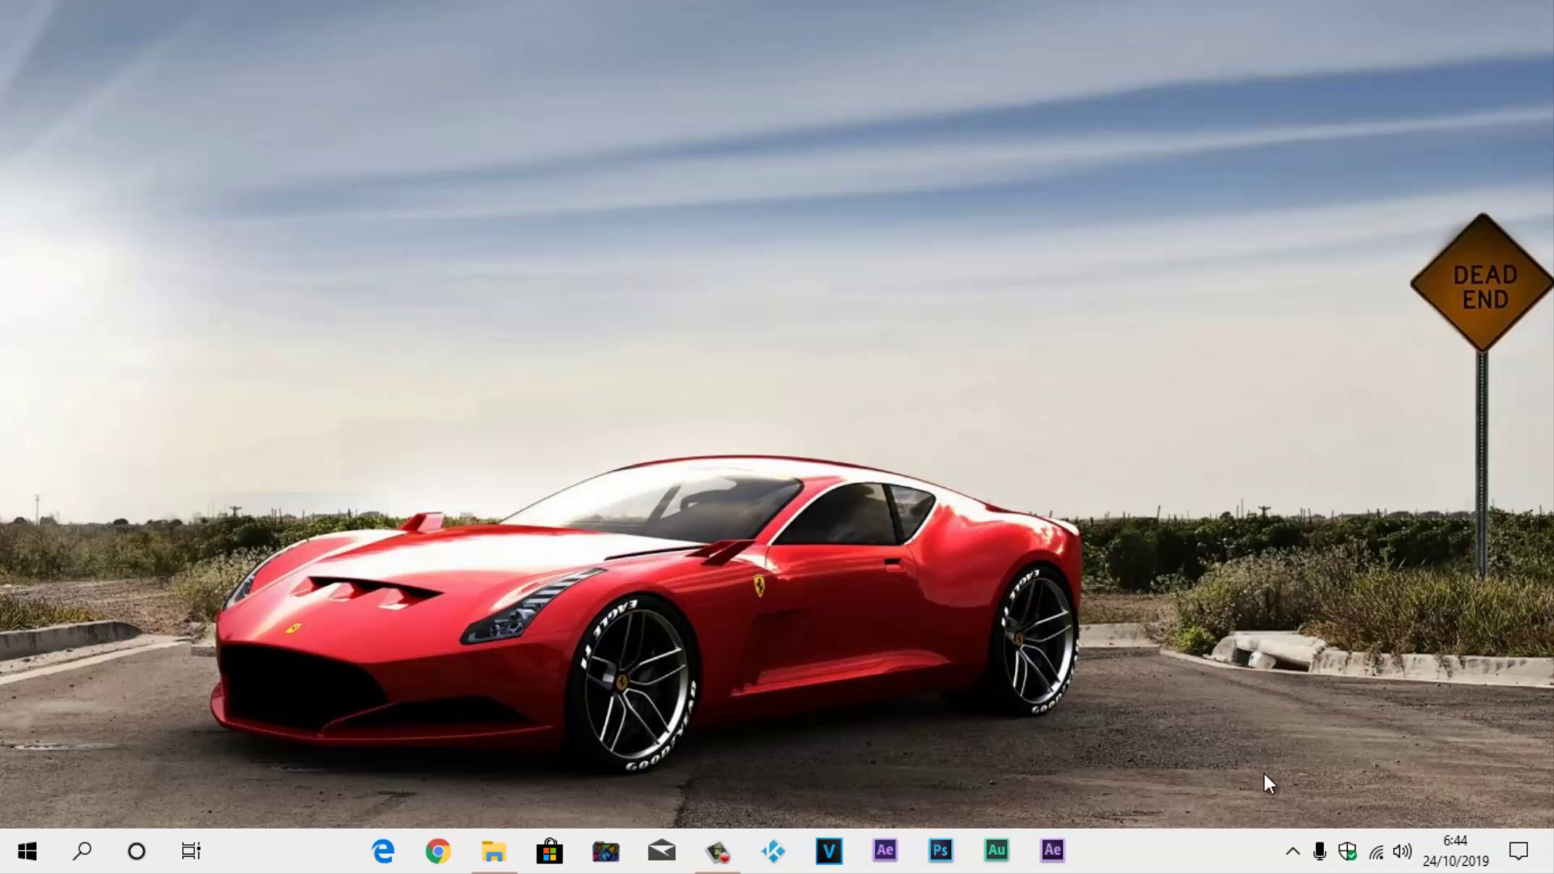
Set TranslucentTB's Regular taskbar appearance to Clear.
{"action": "left_click", "coordinate": [1292, 851]}
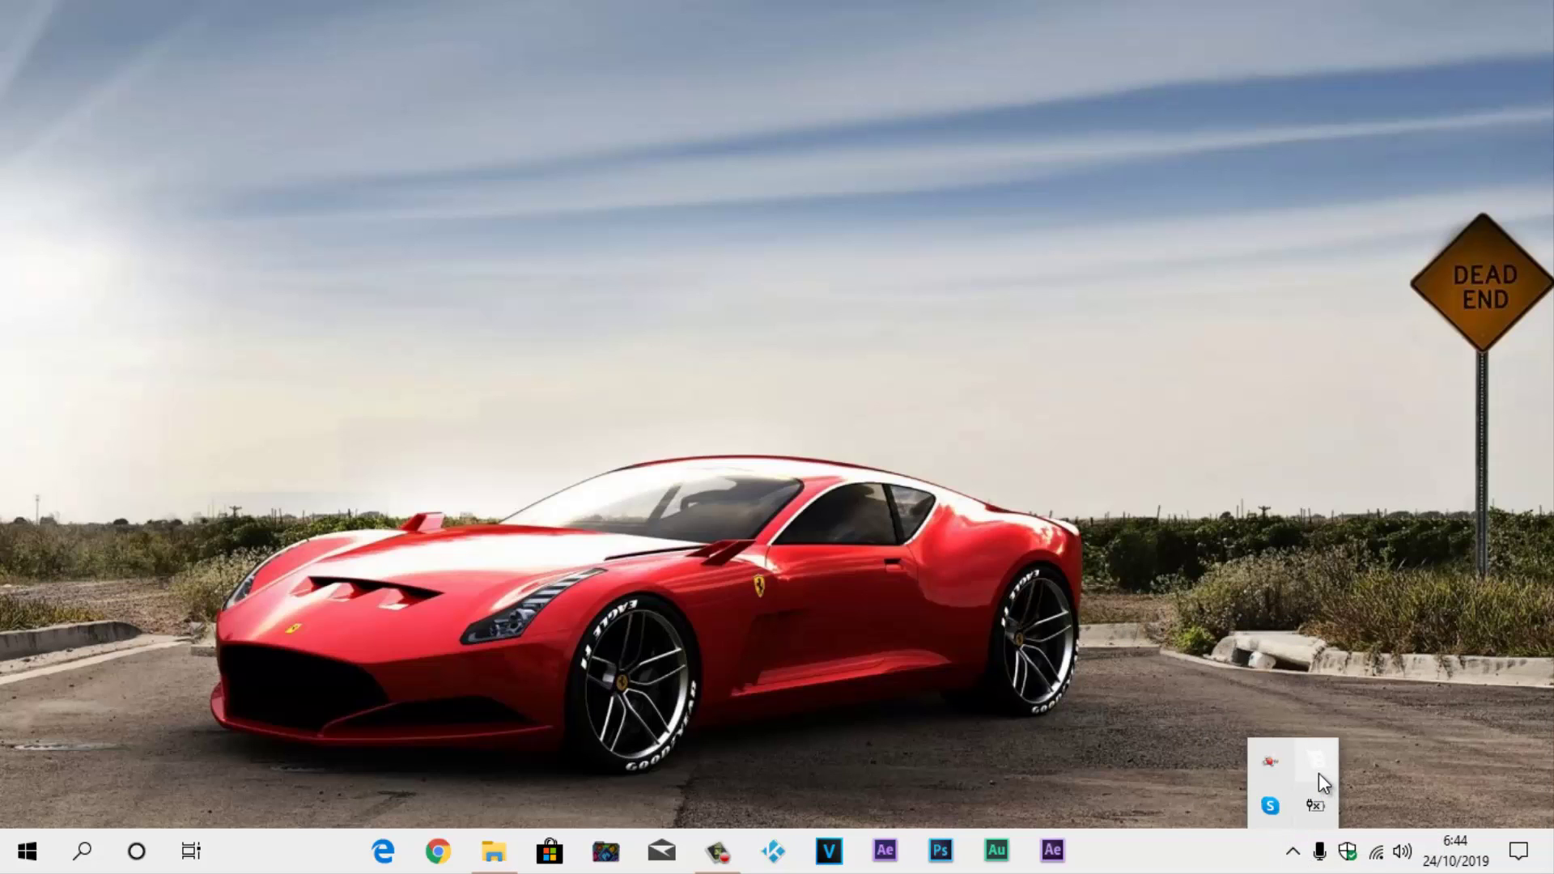
{"action": "right_click", "coordinate": [1319, 774]}
{"action": "mouse_move", "coordinate": [1357, 520]}
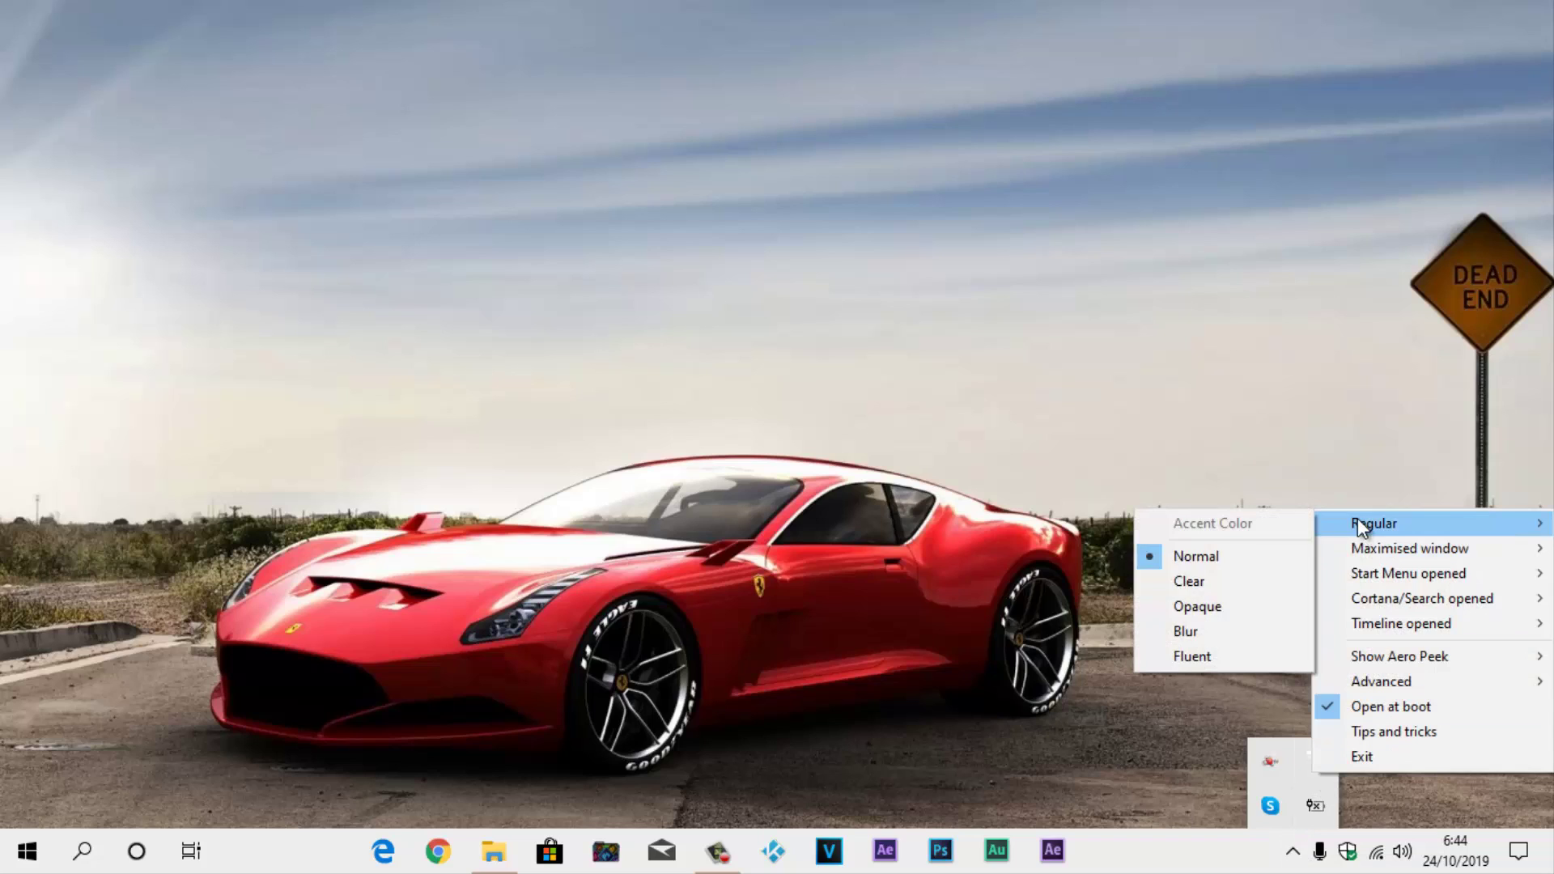
{"action": "left_click", "coordinate": [1231, 580]}
Set TranslucentTB's Regular taskbar appearance to Opaque.
{"action": "left_click", "coordinate": [1294, 852]}
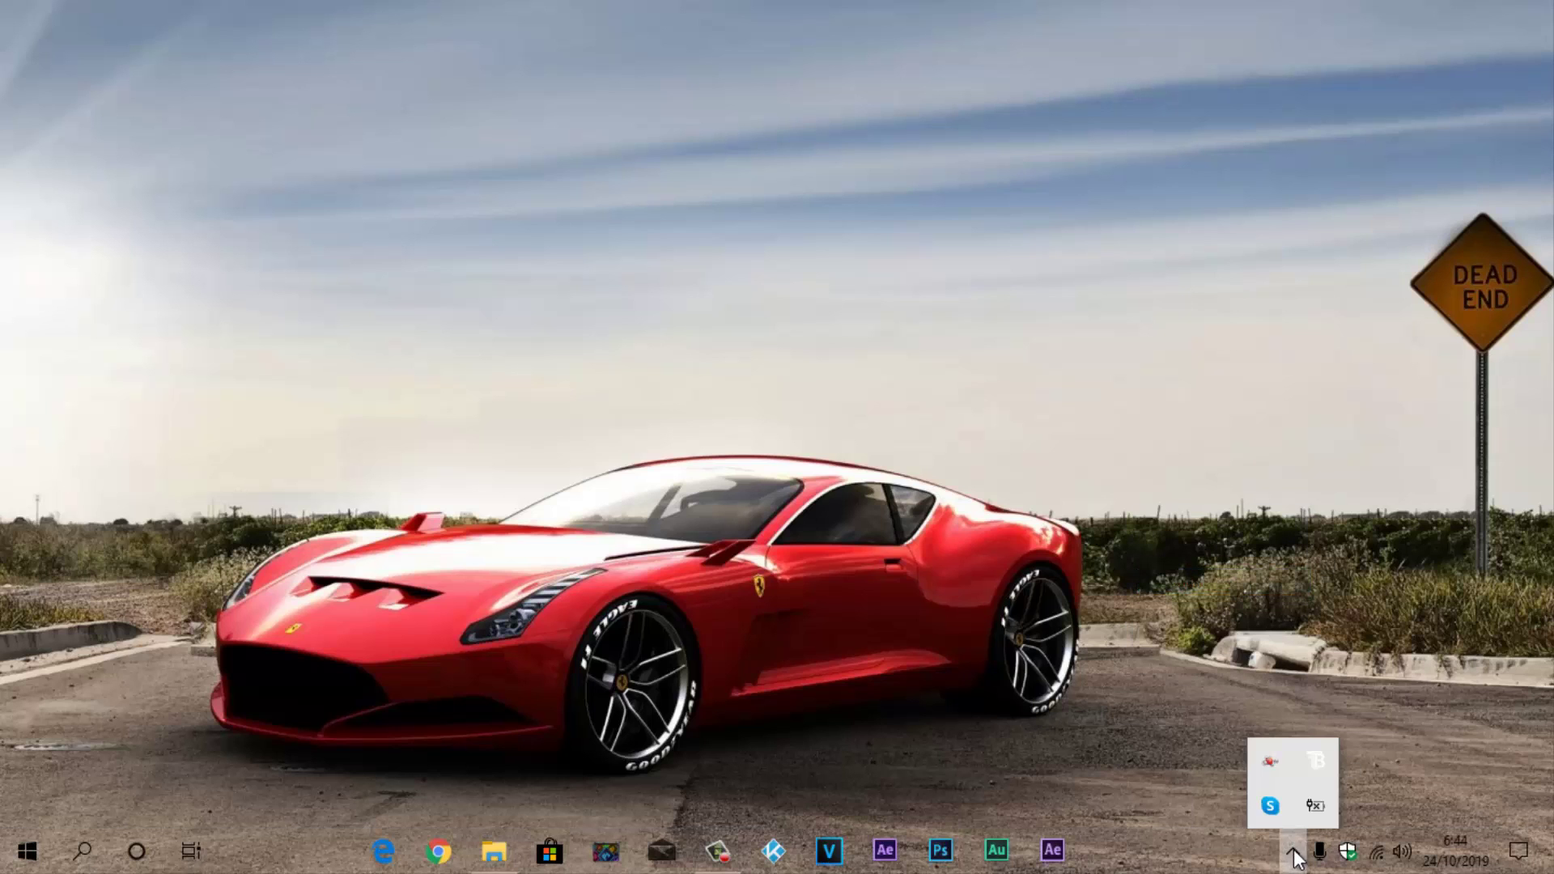
{"action": "right_click", "coordinate": [1313, 761]}
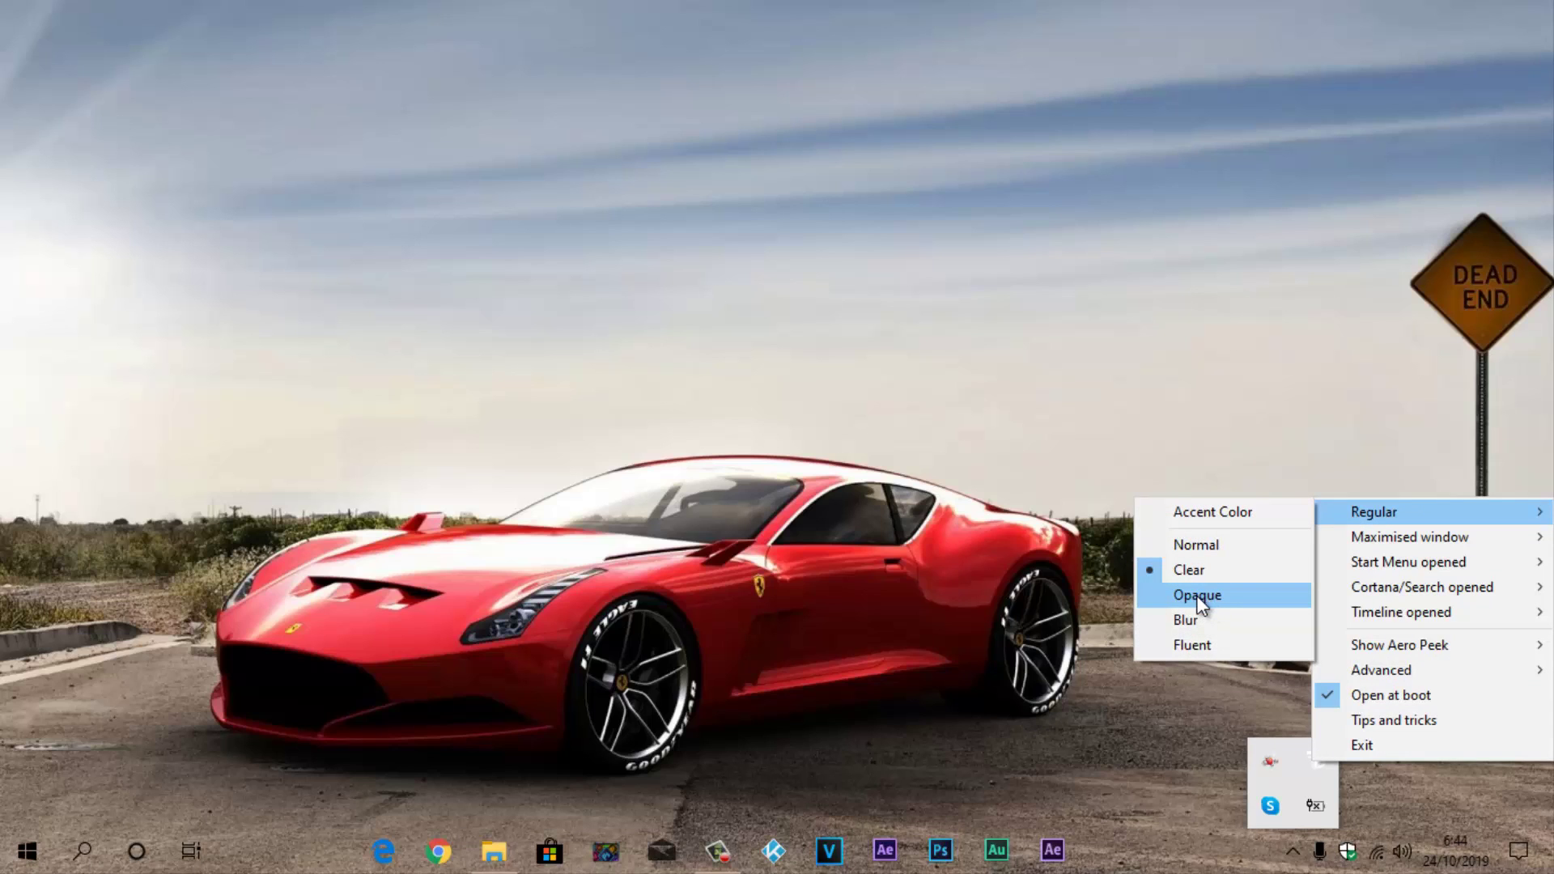
{"action": "left_click", "coordinate": [1206, 601]}
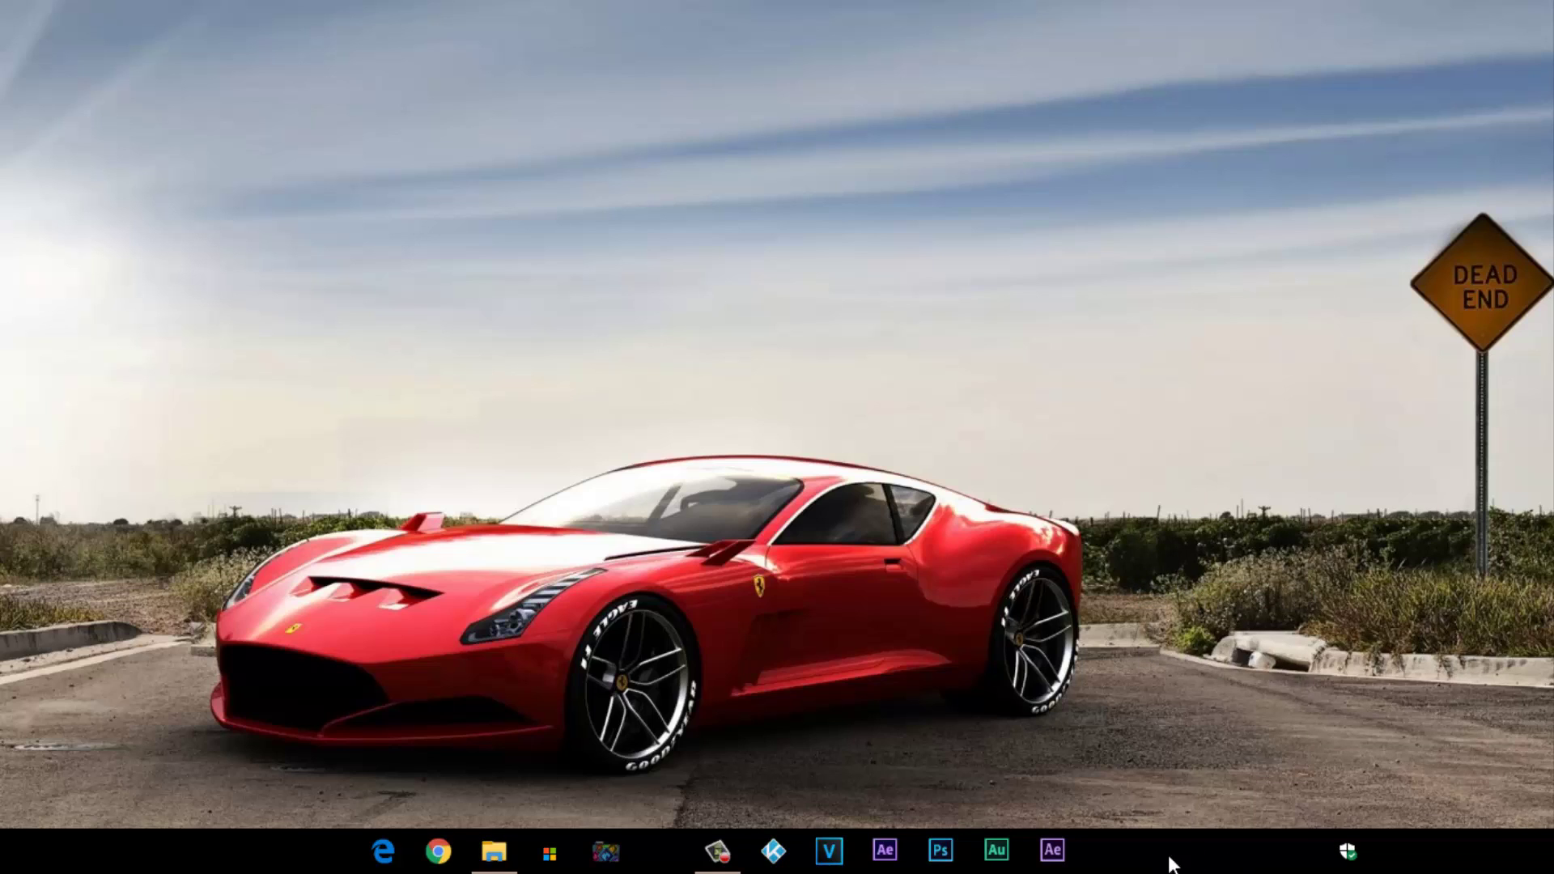
Preview blue and green as the Regular taskbar's accent color and apply yellow with R 223, G 217, B 64.
{"action": "left_click", "coordinate": [1290, 849]}
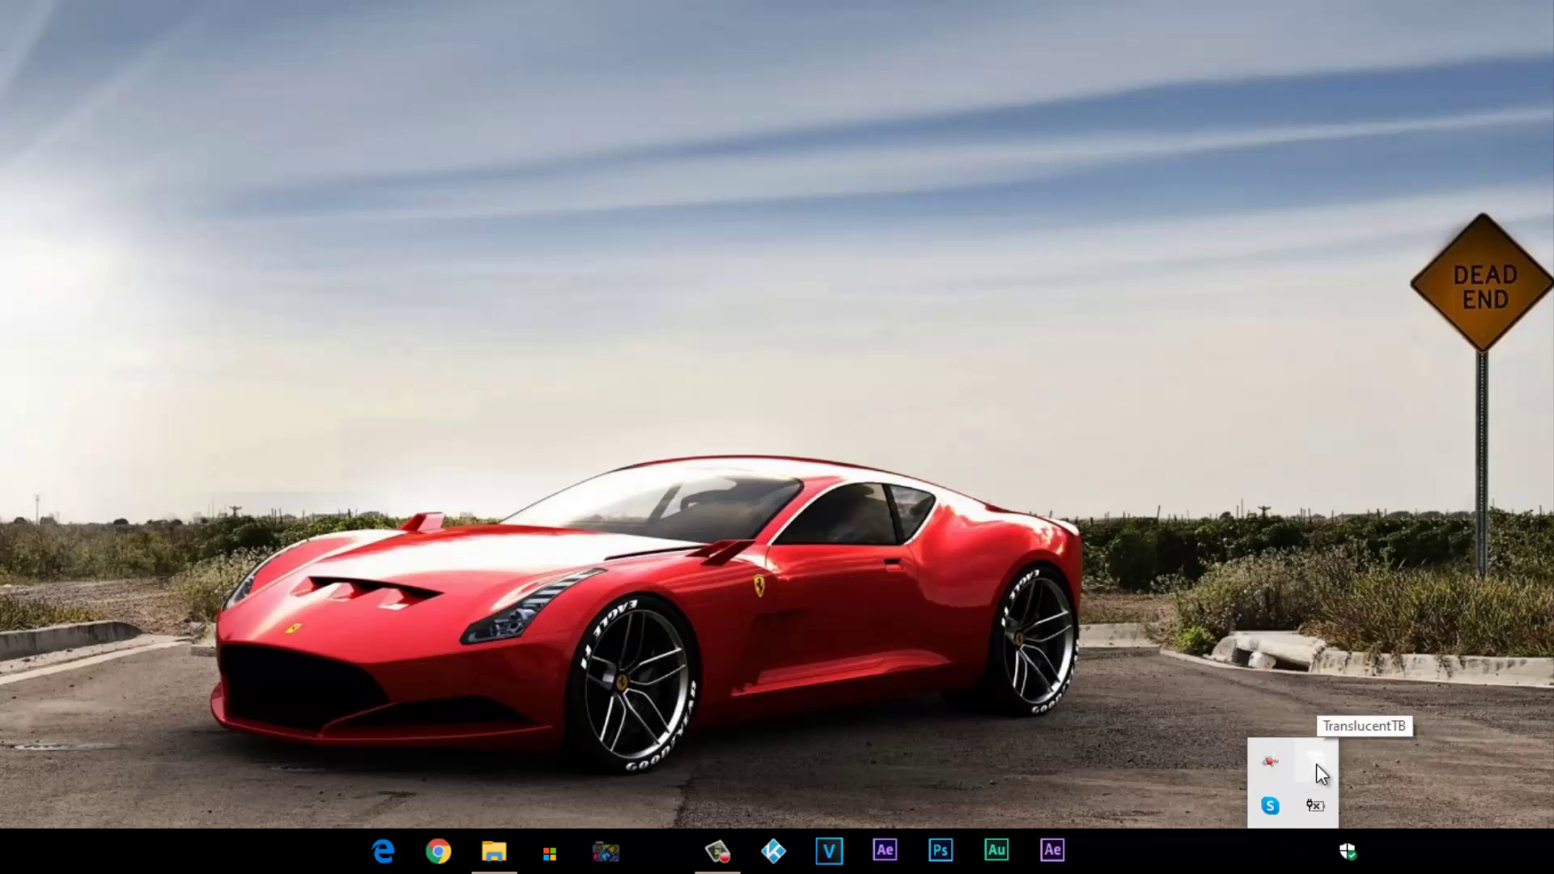
{"action": "right_click", "coordinate": [1316, 764]}
{"action": "mouse_move", "coordinate": [1367, 523]}
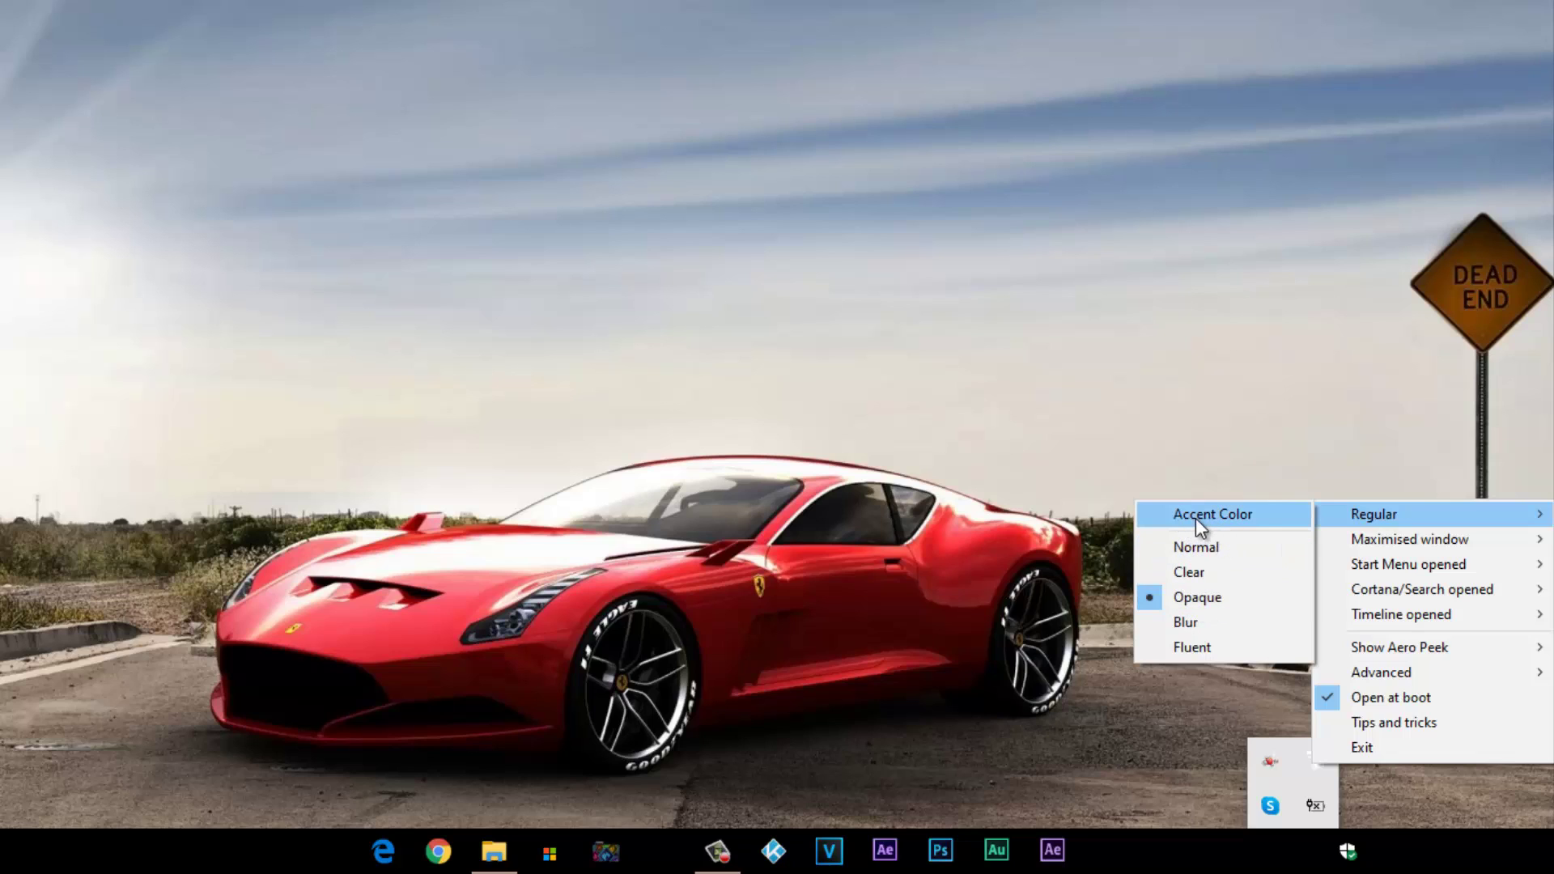
{"action": "left_click", "coordinate": [1245, 516]}
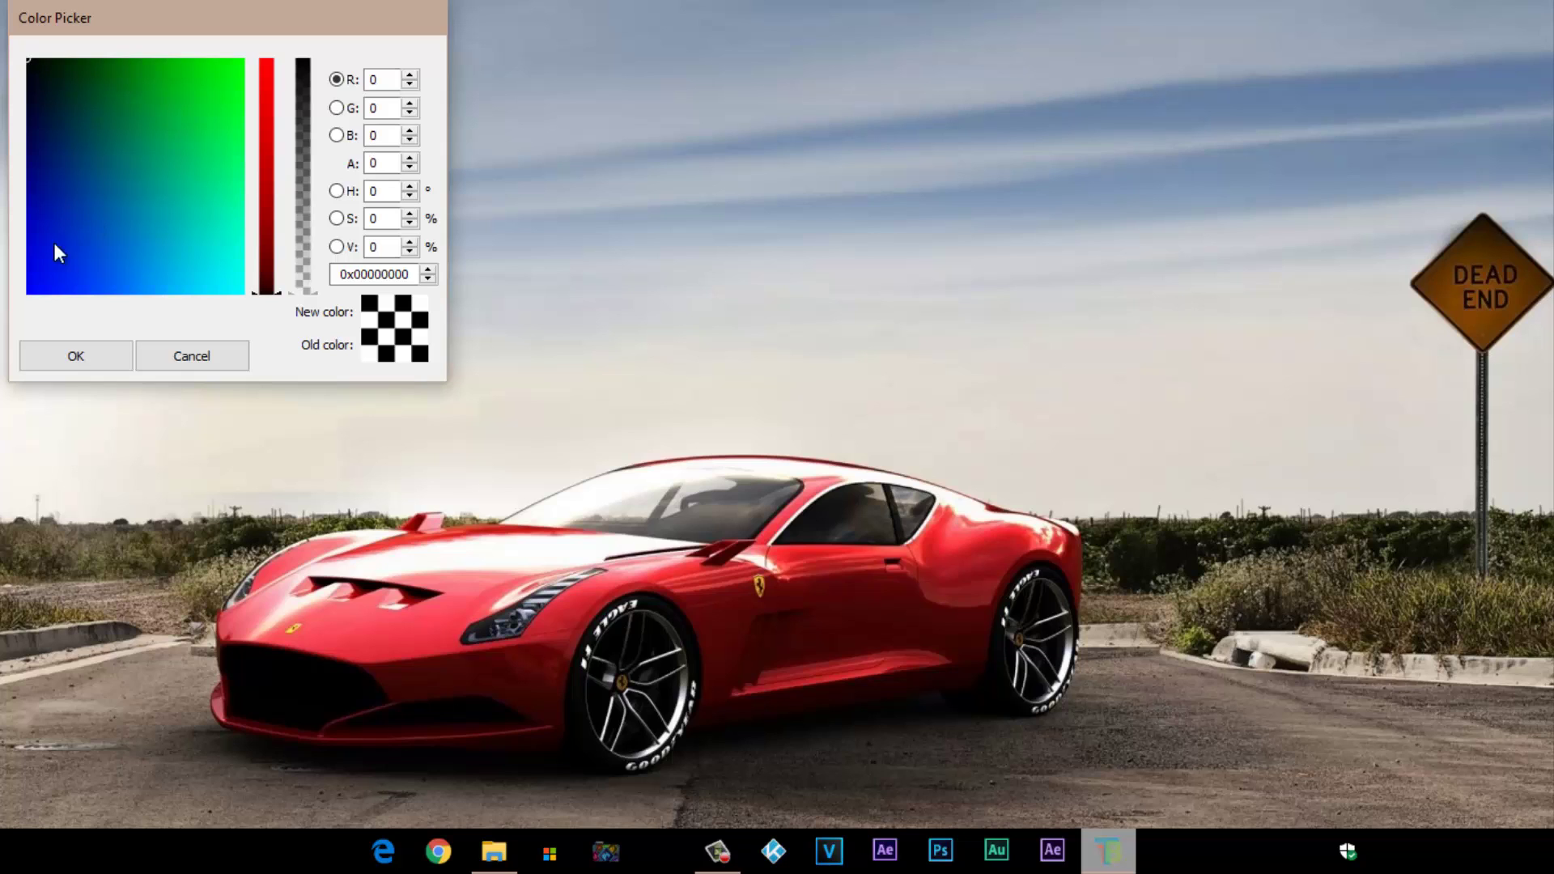
{"action": "left_click", "coordinate": [45, 273]}
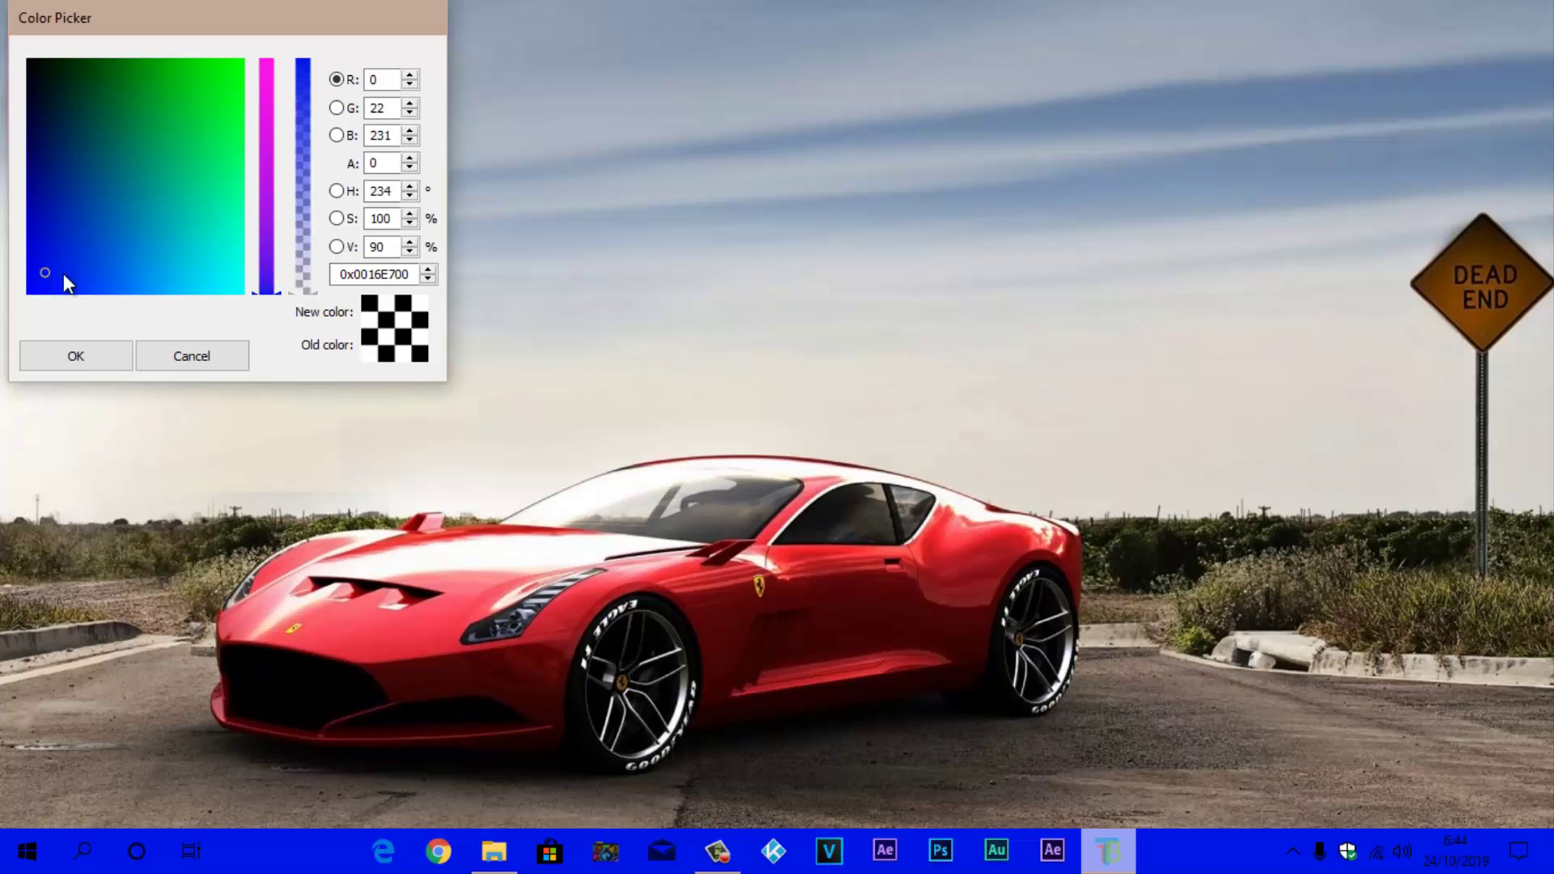
{"action": "left_click", "coordinate": [214, 118]}
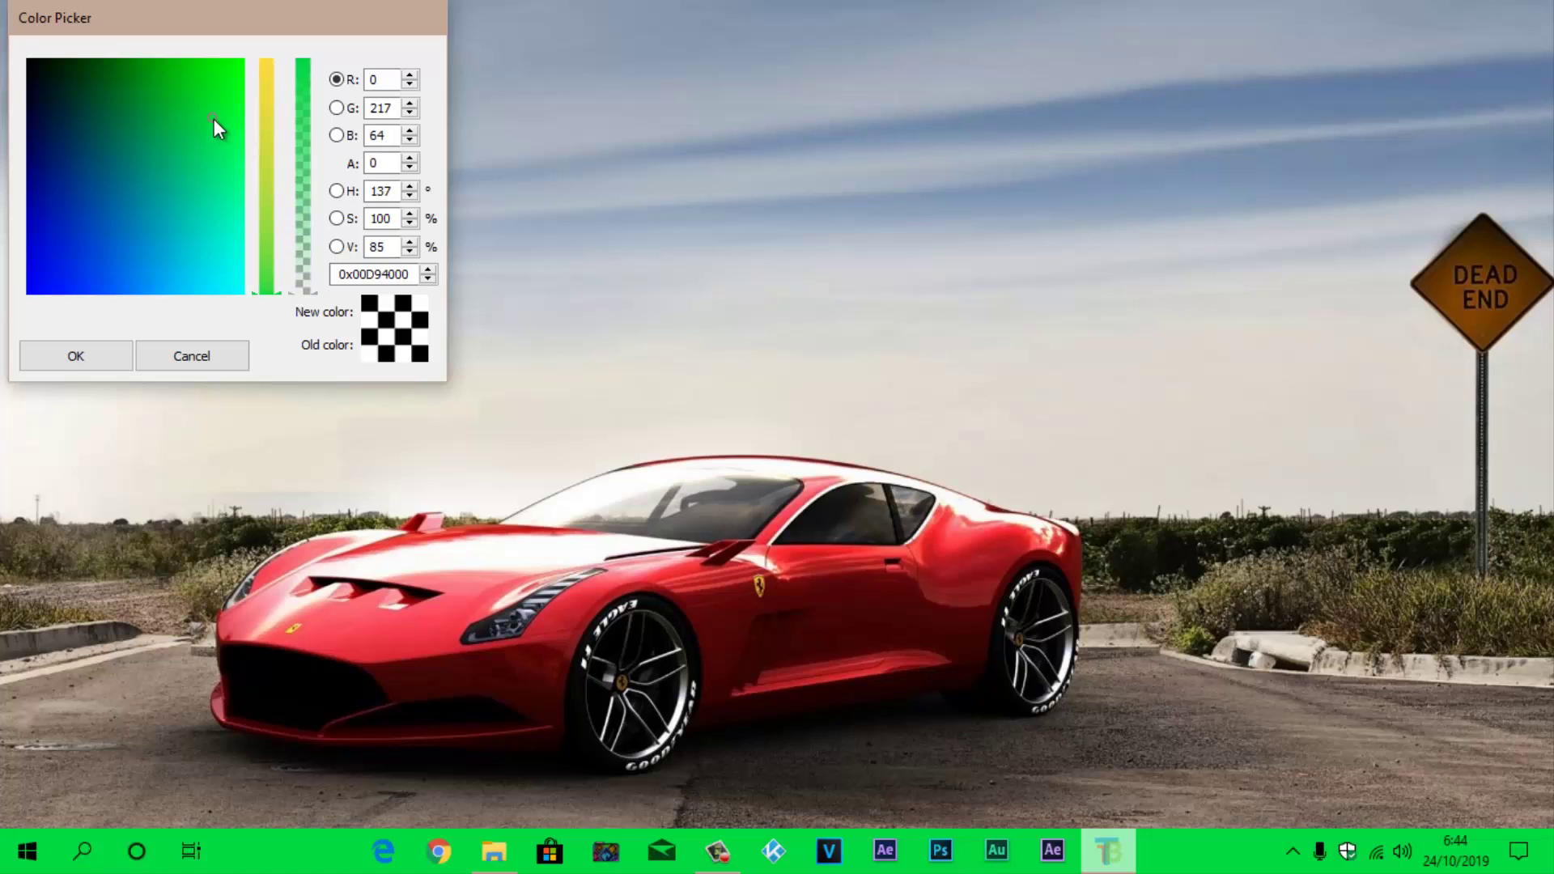
{"action": "left_click", "coordinate": [267, 88]}
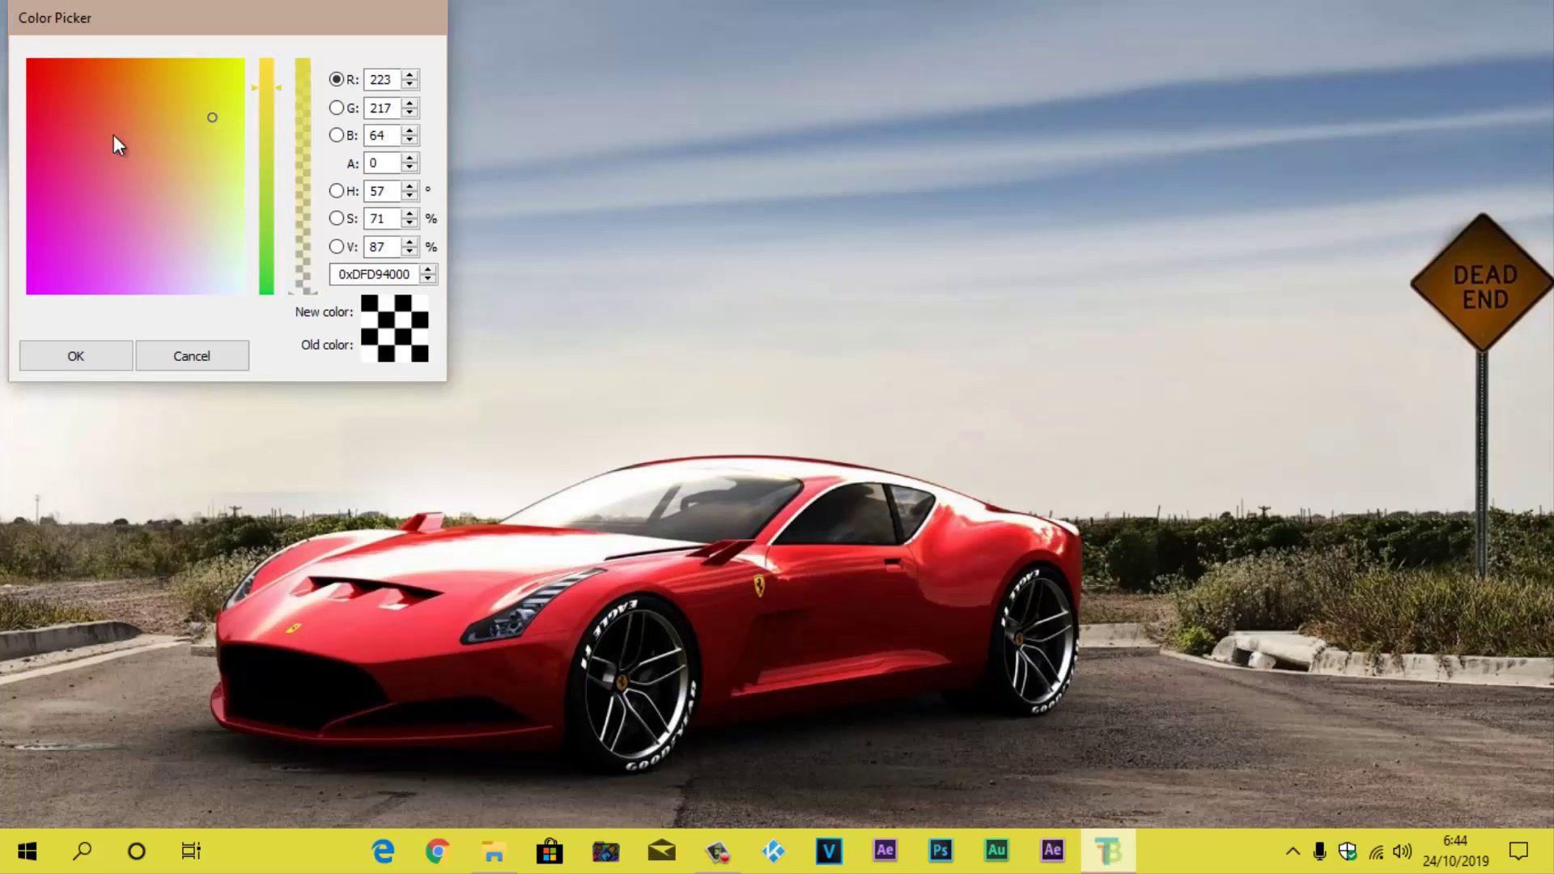
{"action": "left_click", "coordinate": [81, 356]}
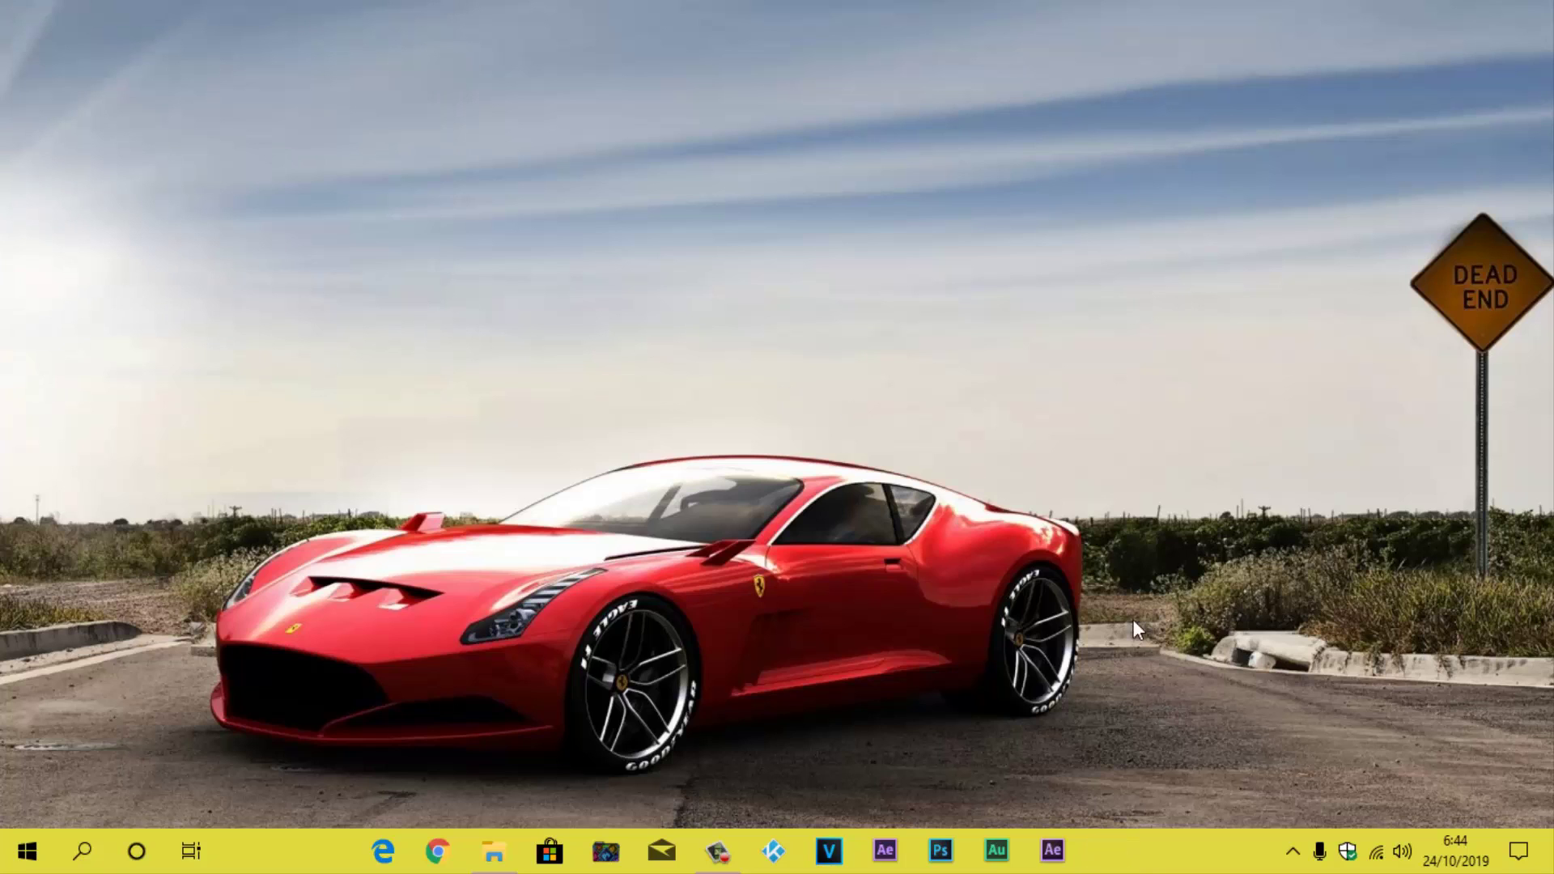
Set TranslucentTB's Regular taskbar appearance to Blur.
{"action": "left_click", "coordinate": [1293, 850]}
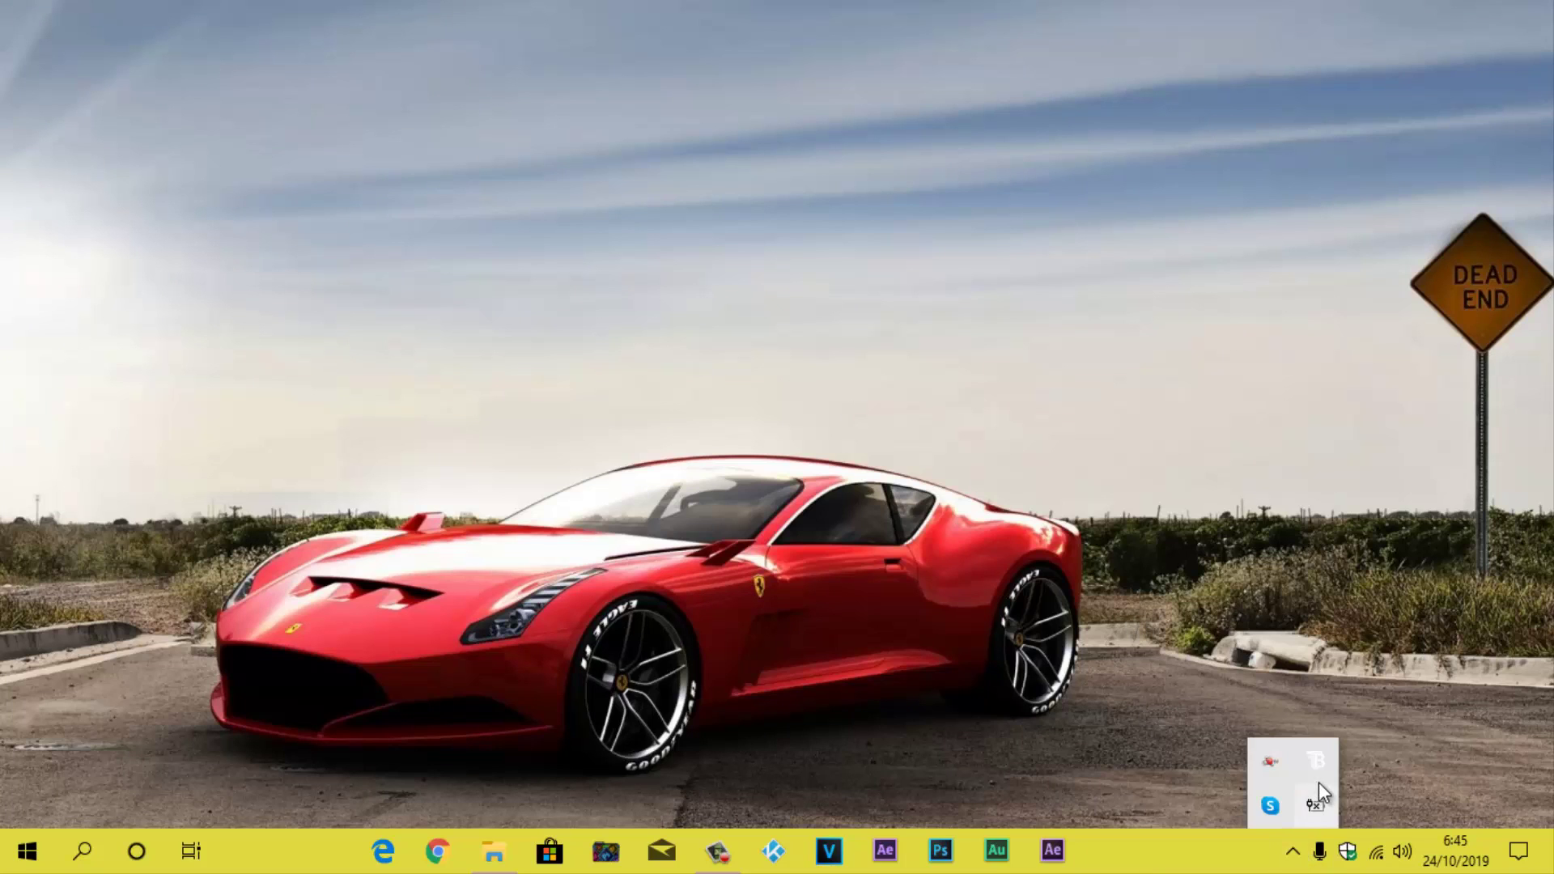
{"action": "right_click", "coordinate": [1322, 765]}
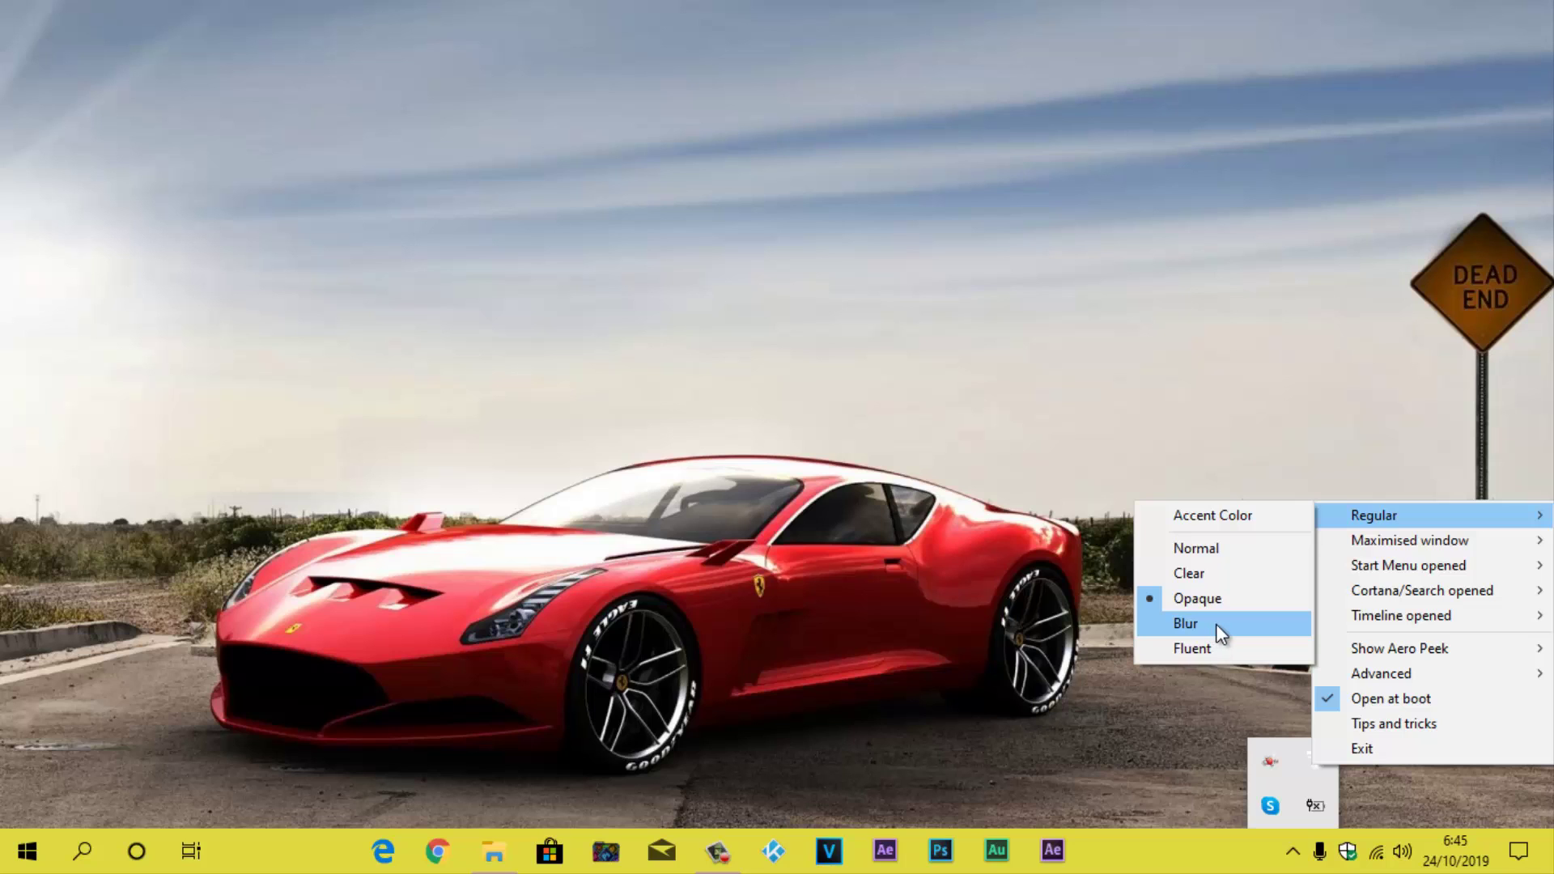
{"action": "left_click", "coordinate": [1216, 623]}
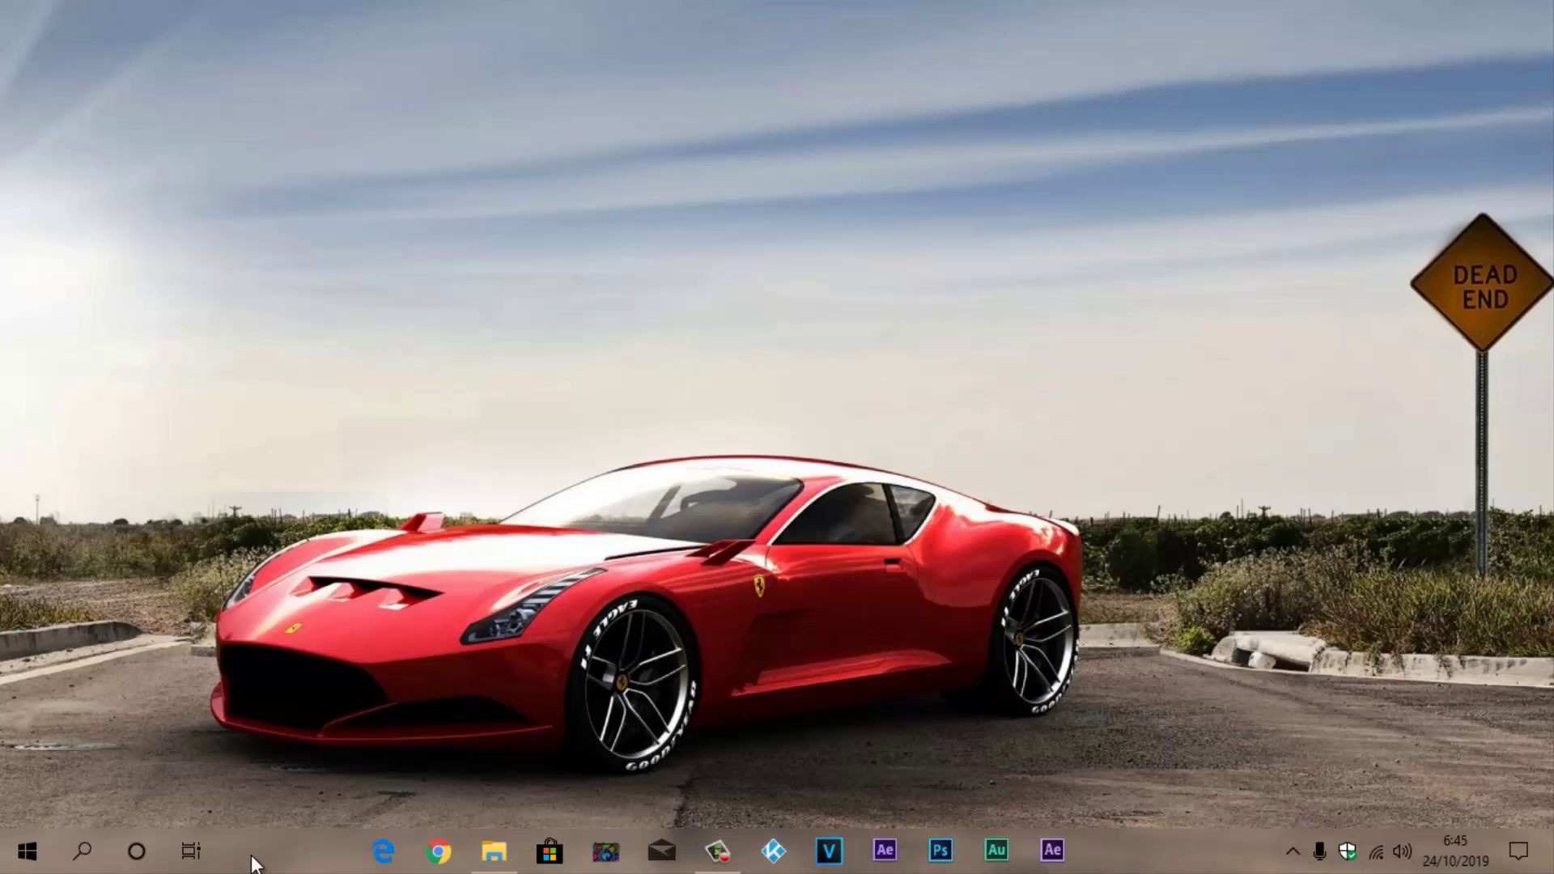
Set TranslucentTB's Regular taskbar appearance to Fluent.
{"action": "left_click", "coordinate": [1292, 851]}
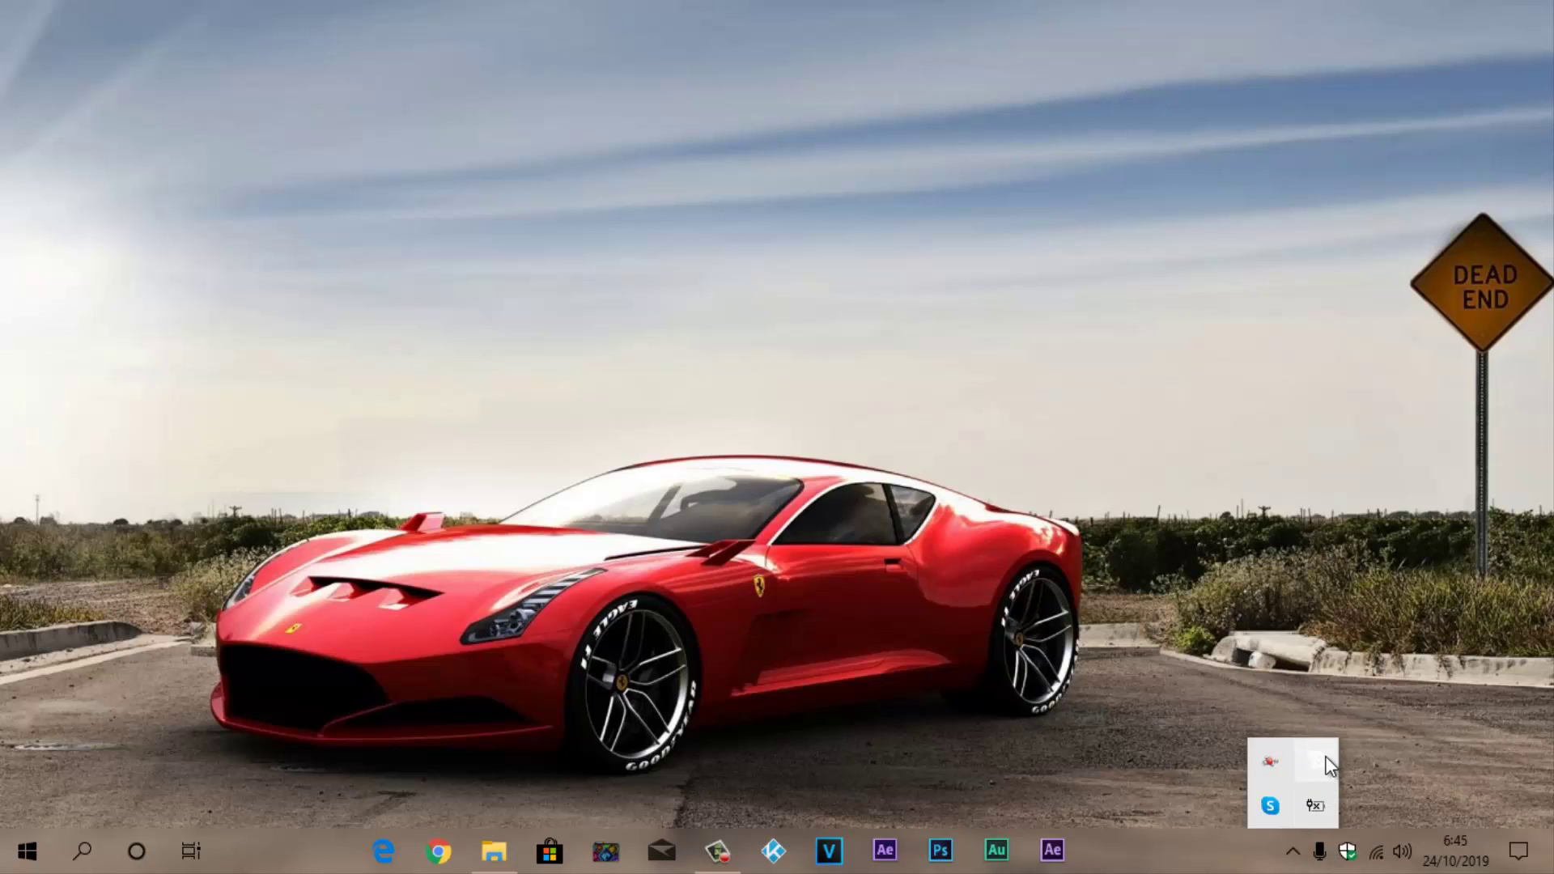
{"action": "right_click", "coordinate": [1328, 765]}
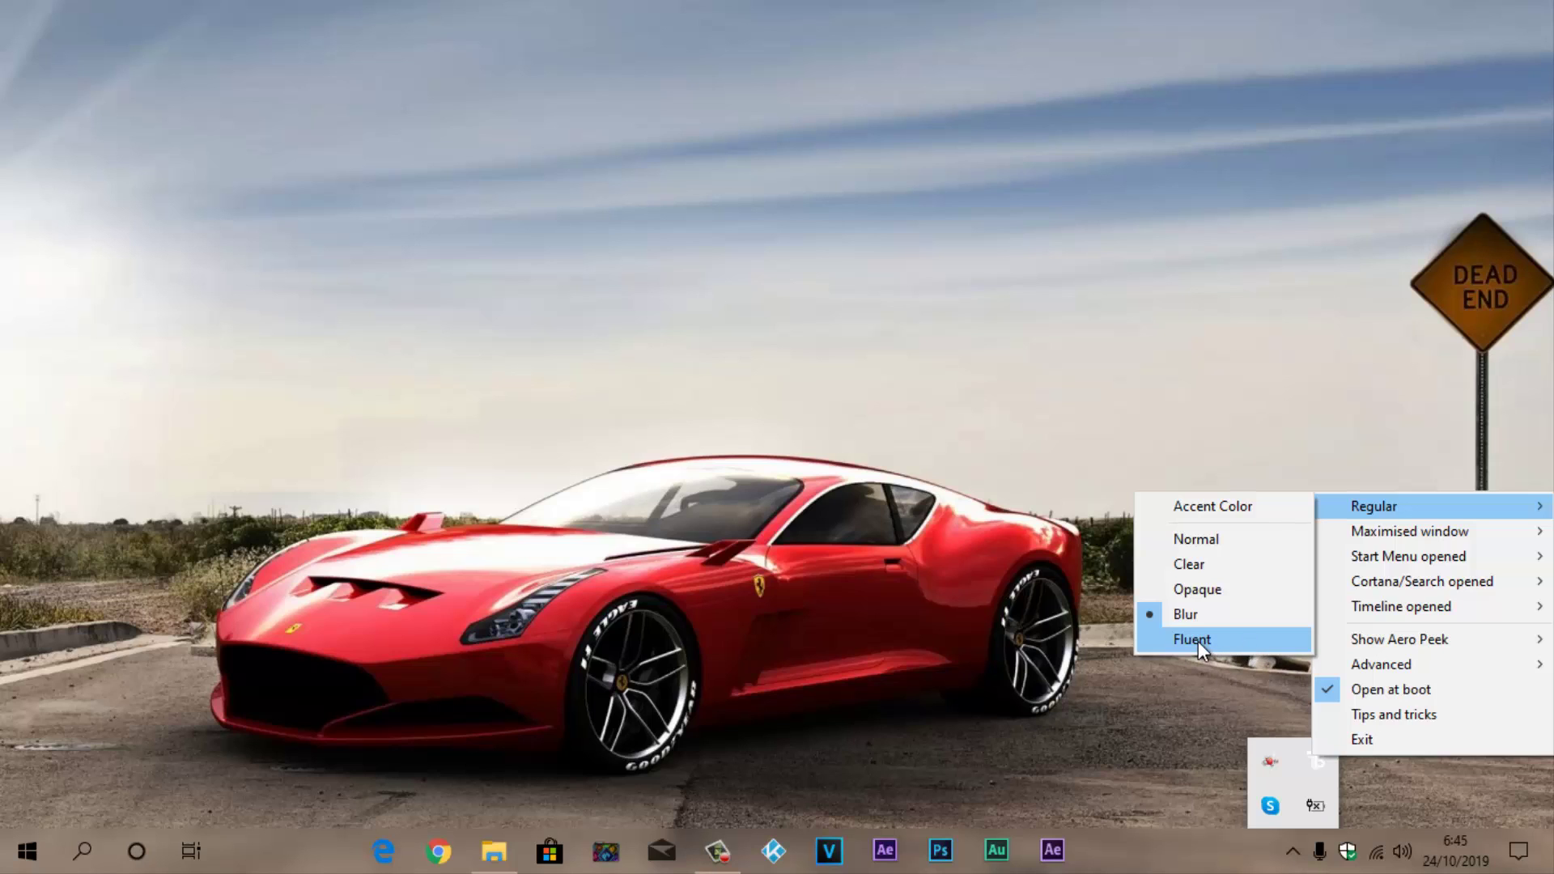
{"action": "left_click", "coordinate": [1198, 642]}
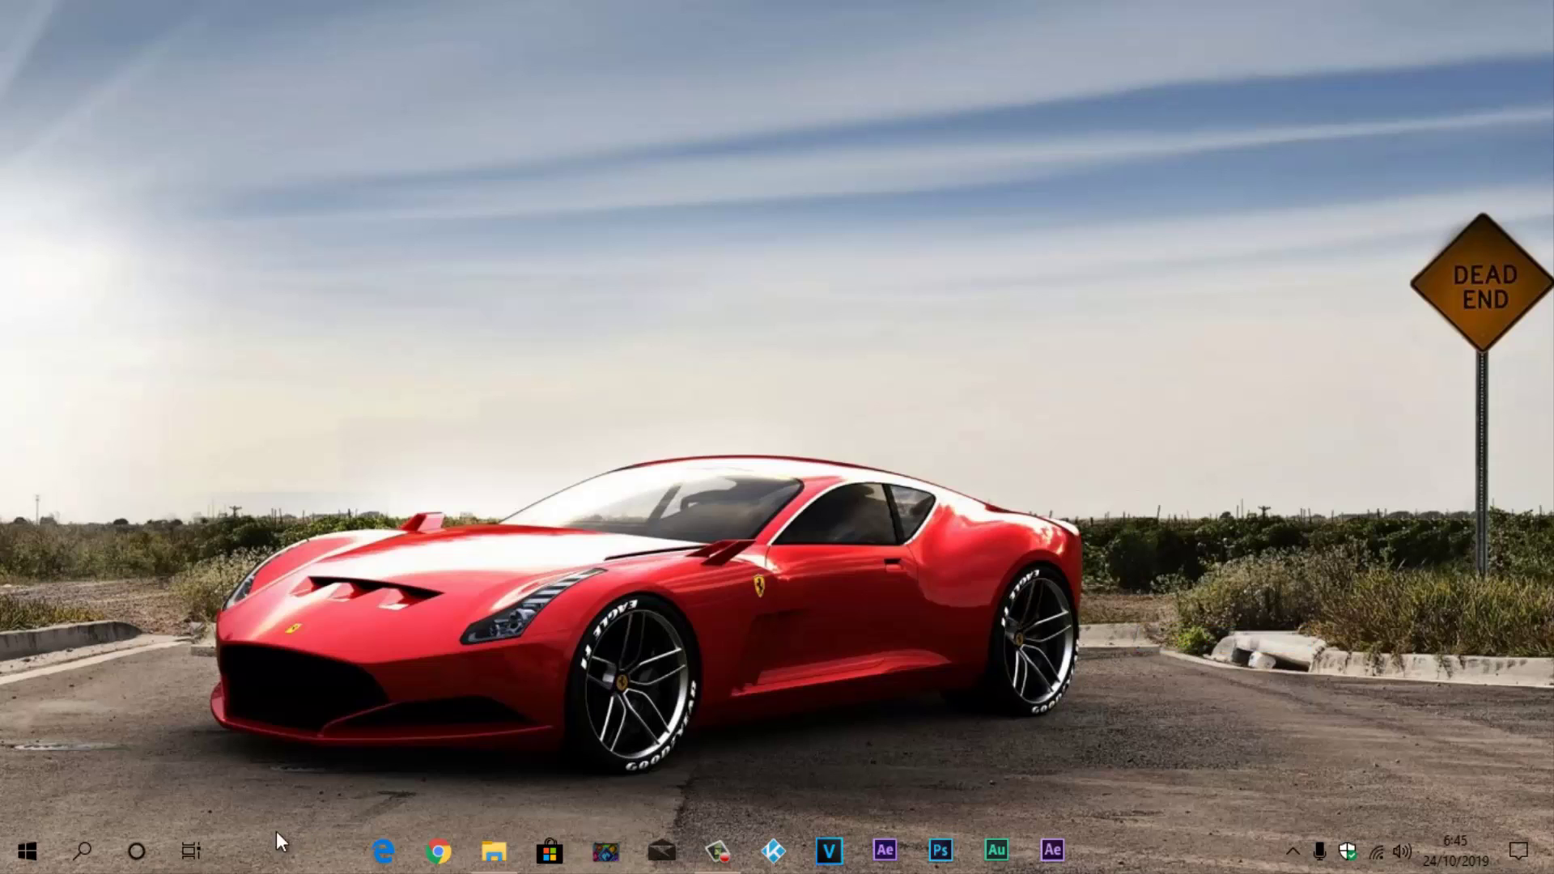
{"action": "left_click", "coordinate": [1292, 856]}
{"action": "right_click", "coordinate": [1318, 764]}
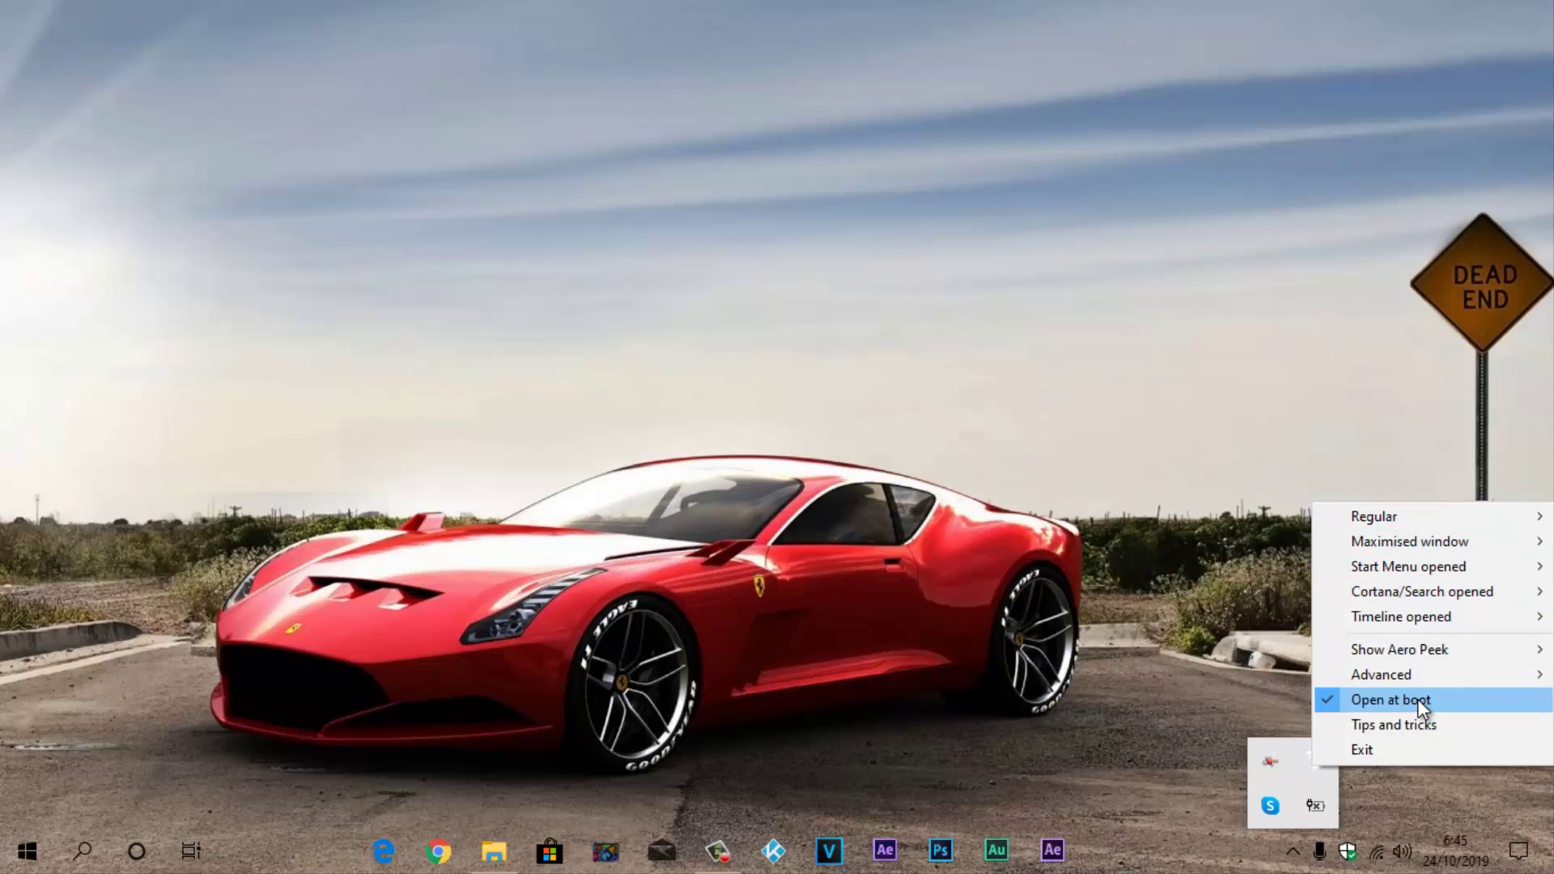
{"action": "left_click", "coordinate": [1162, 625]}
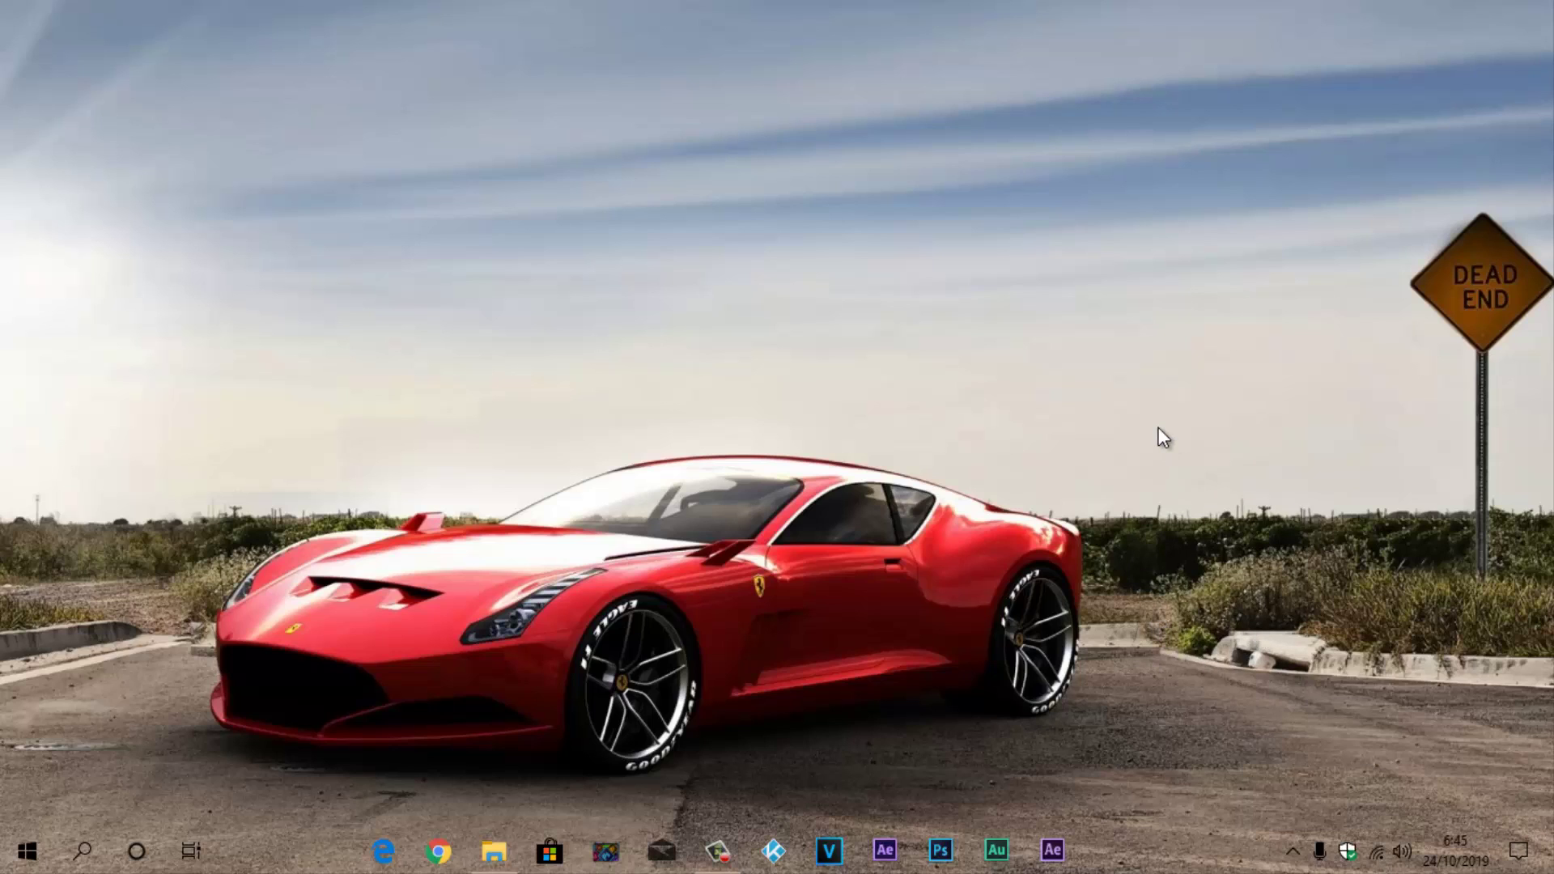